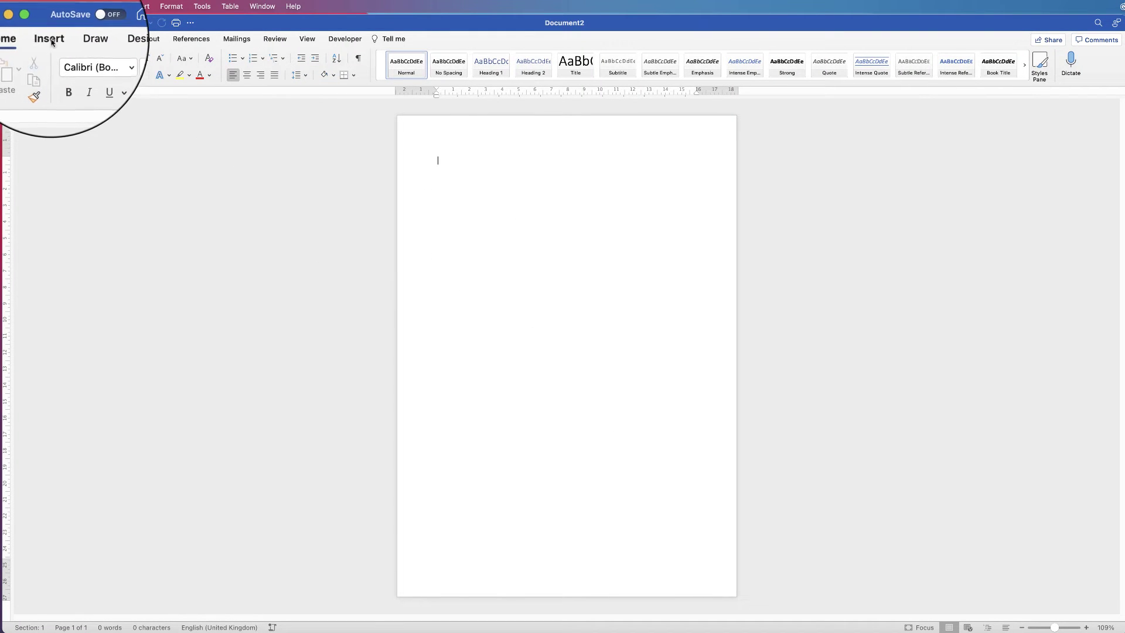
Insert a table with three columns and eight rows in the blank document
{"action": "left_click", "coordinate": [50, 40]}
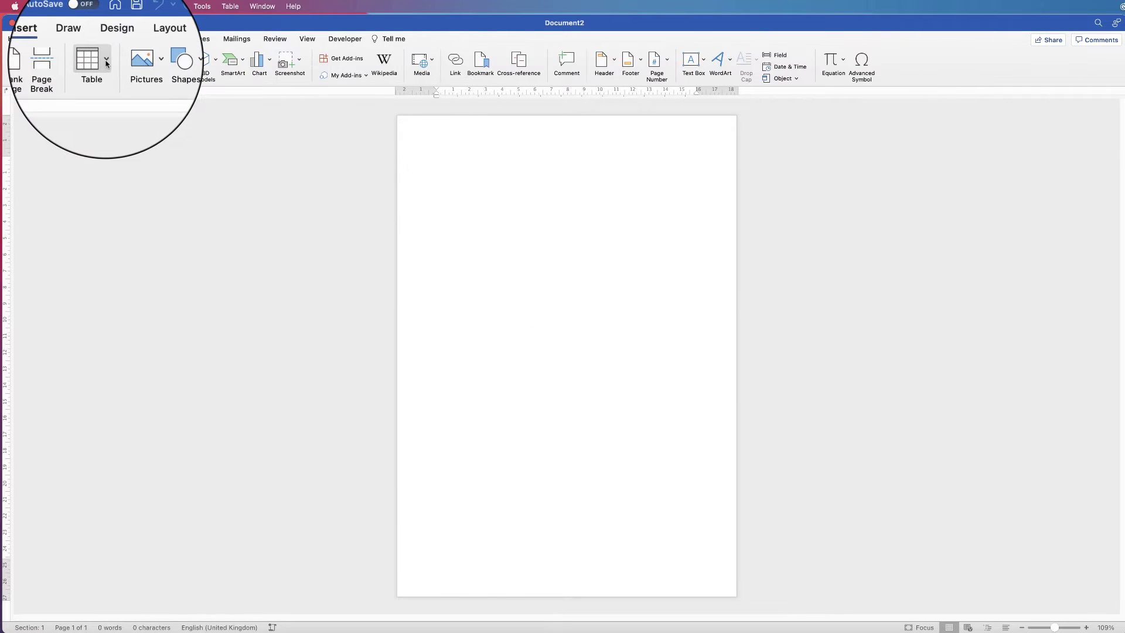
{"action": "left_click", "coordinate": [107, 63]}
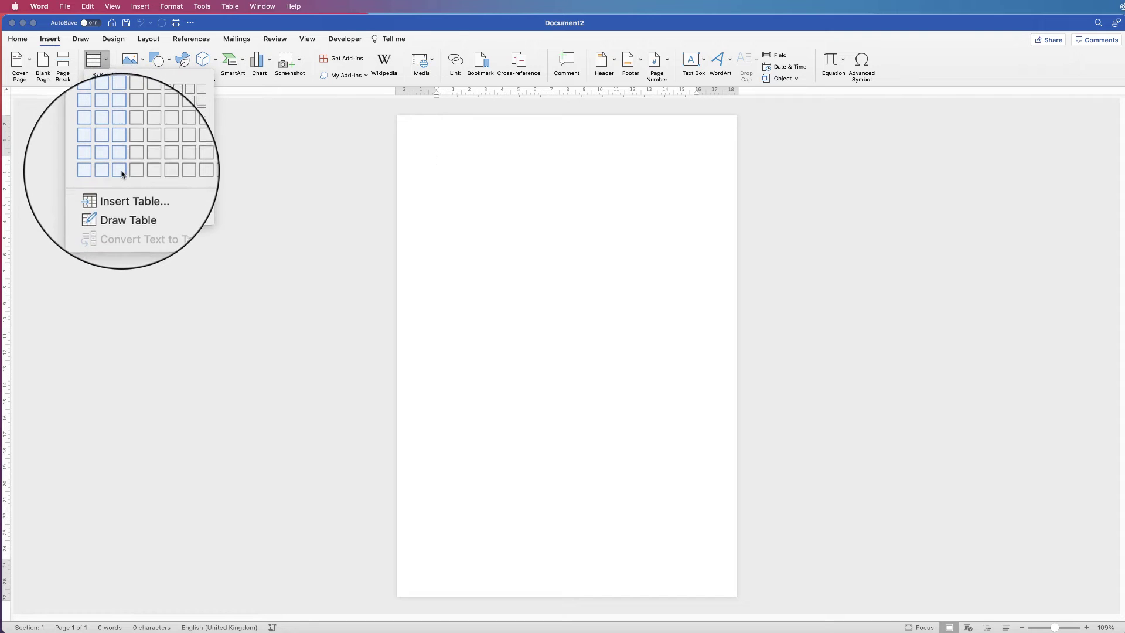
{"action": "left_click", "coordinate": [145, 113]}
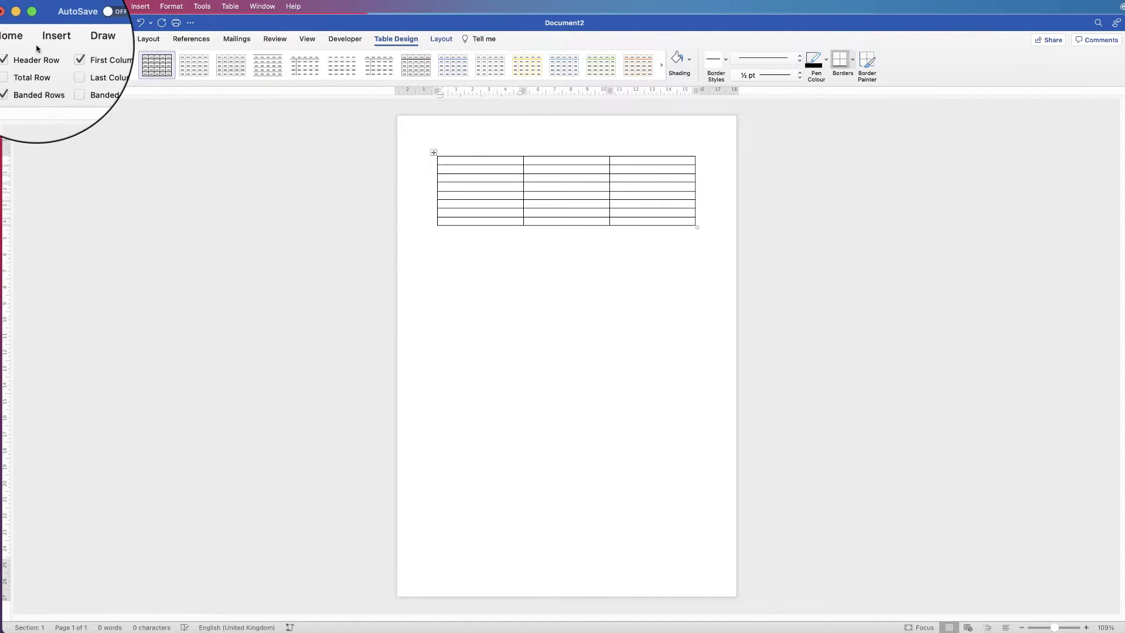
{"action": "left_click", "coordinate": [47, 41]}
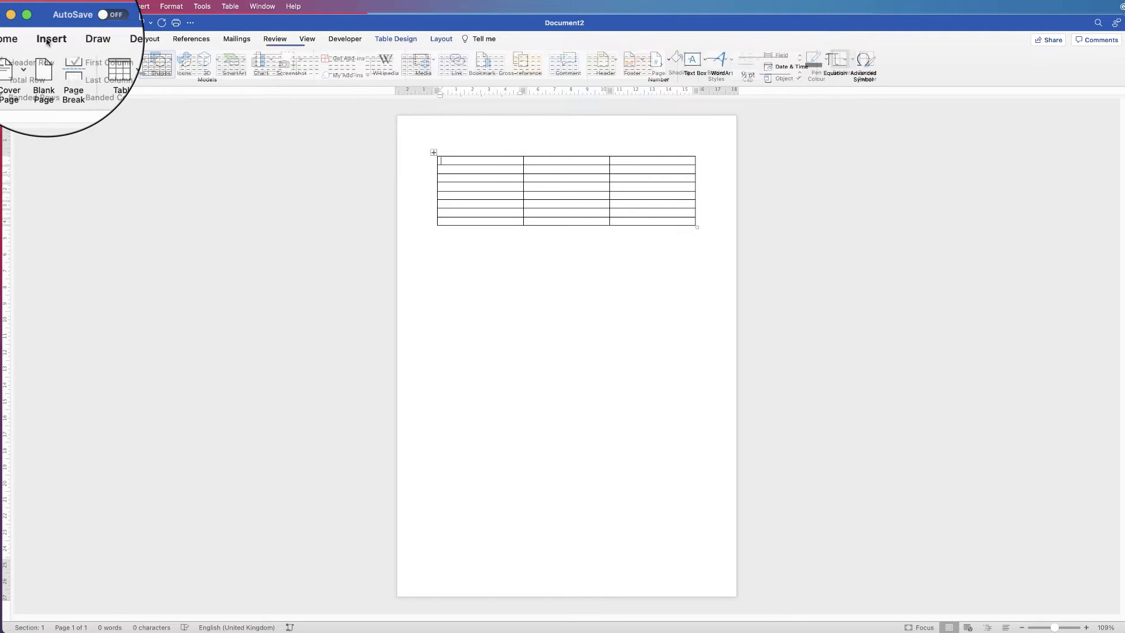
{"action": "left_click", "coordinate": [107, 65]}
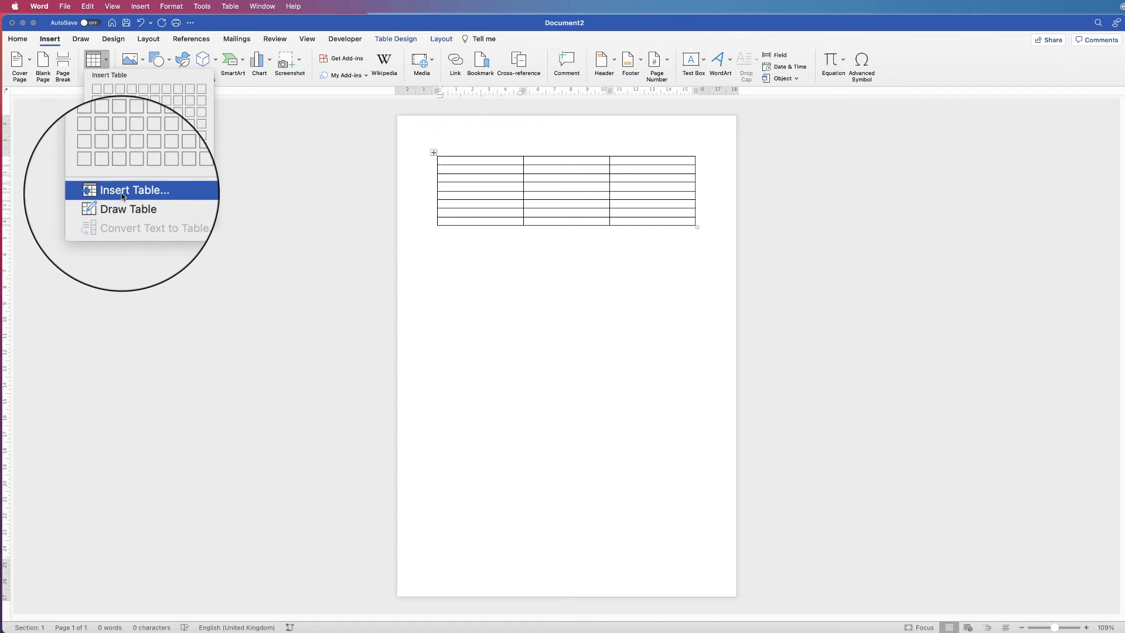
{"action": "left_click", "coordinate": [125, 190]}
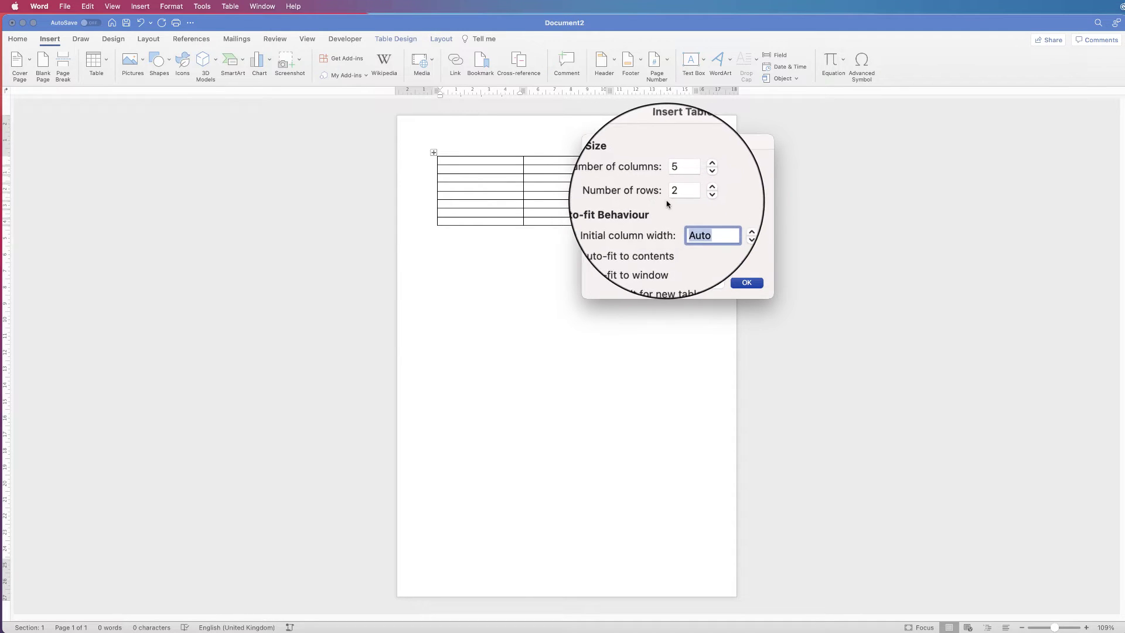
{"action": "left_click", "coordinate": [747, 282]}
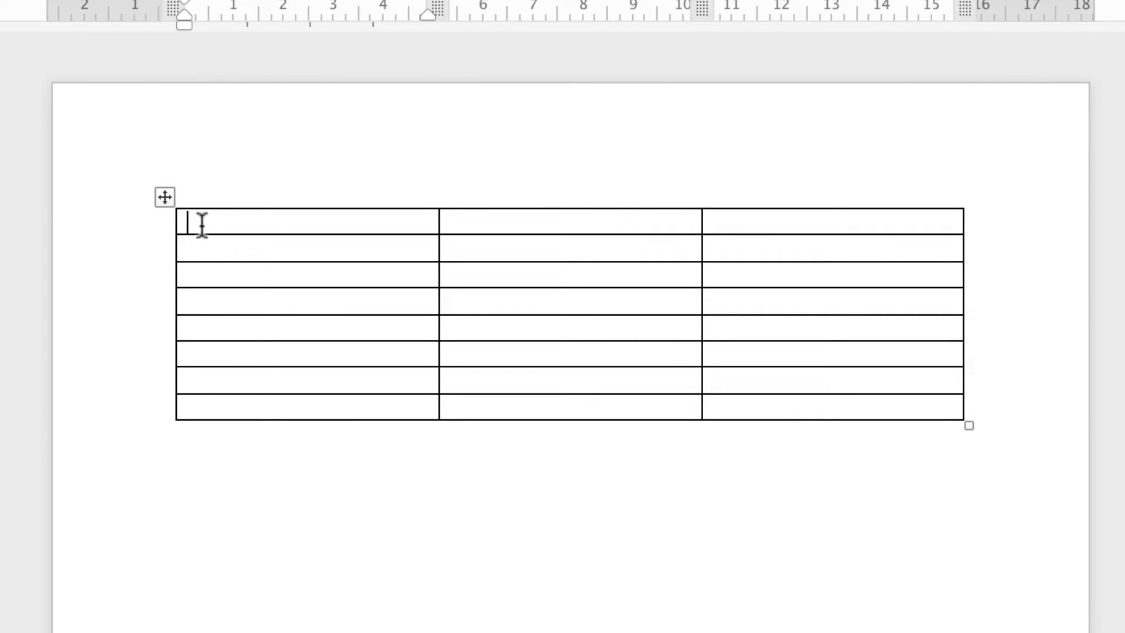
Add blank lines above the table and enter the centred title "JOB APPLICATION" there
{"action": "key", "text": "Return"}
{"action": "left_click", "coordinate": [210, 224]}
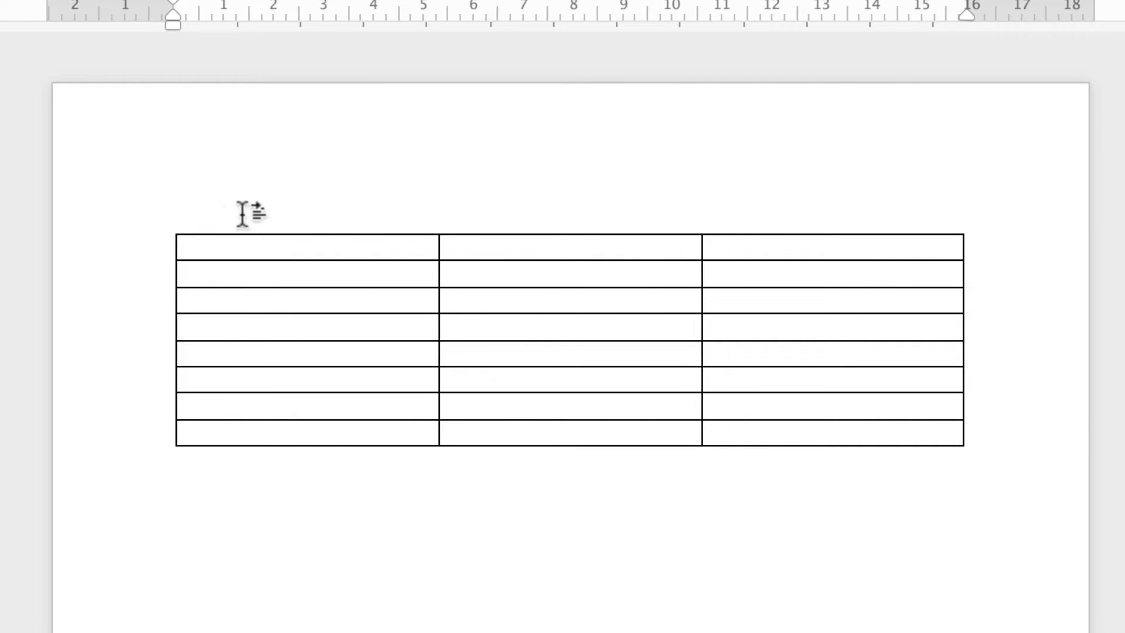
{"action": "key", "text": "Return"}
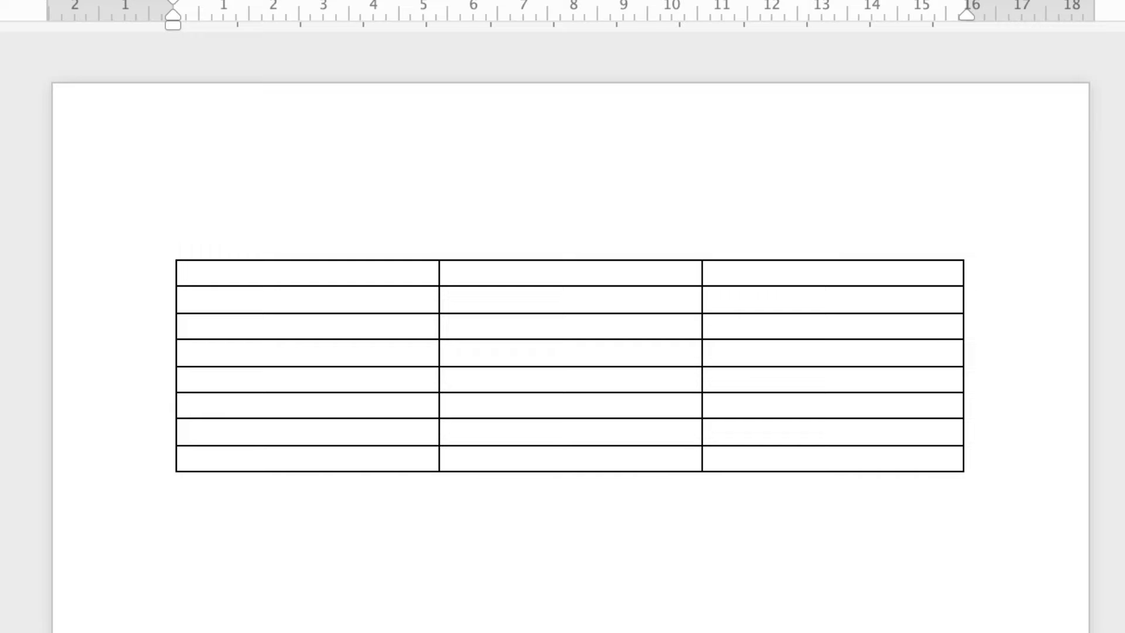
{"action": "key", "text": "ctrl+e"}
{"action": "type", "text": "JOB APPLICATION"}
Enlarge the "JOB APPLICATION" title to font size 22 and underline it
{"action": "left_click_drag", "start_coordinate": [647, 223], "coordinate": [525, 194]}
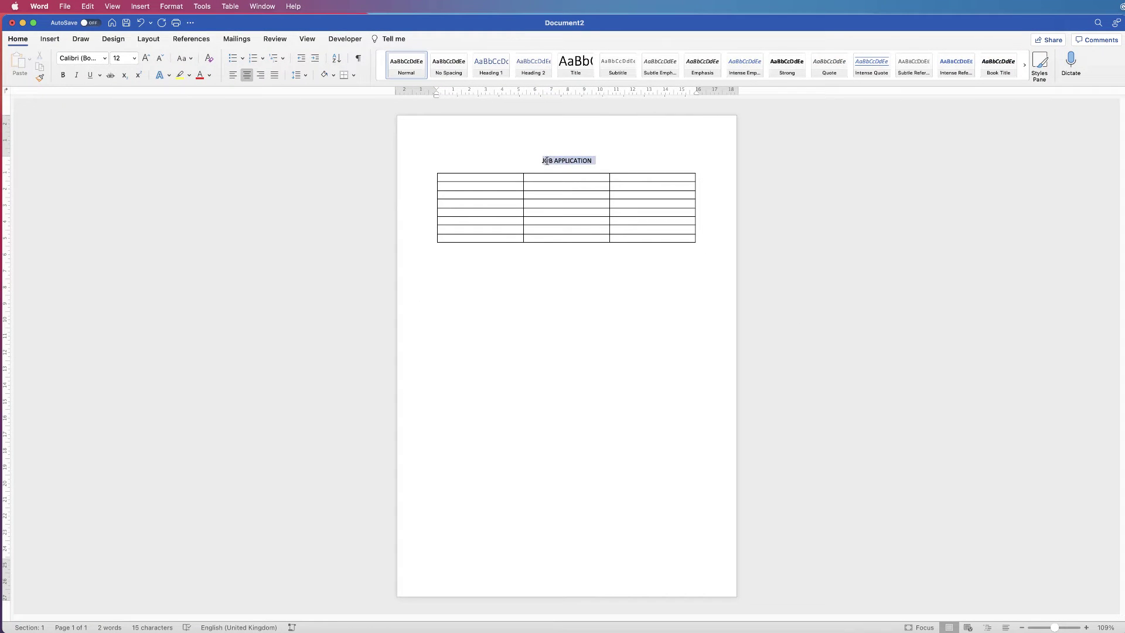
{"action": "left_click", "coordinate": [145, 61]}
{"action": "left_click", "coordinate": [146, 61]}
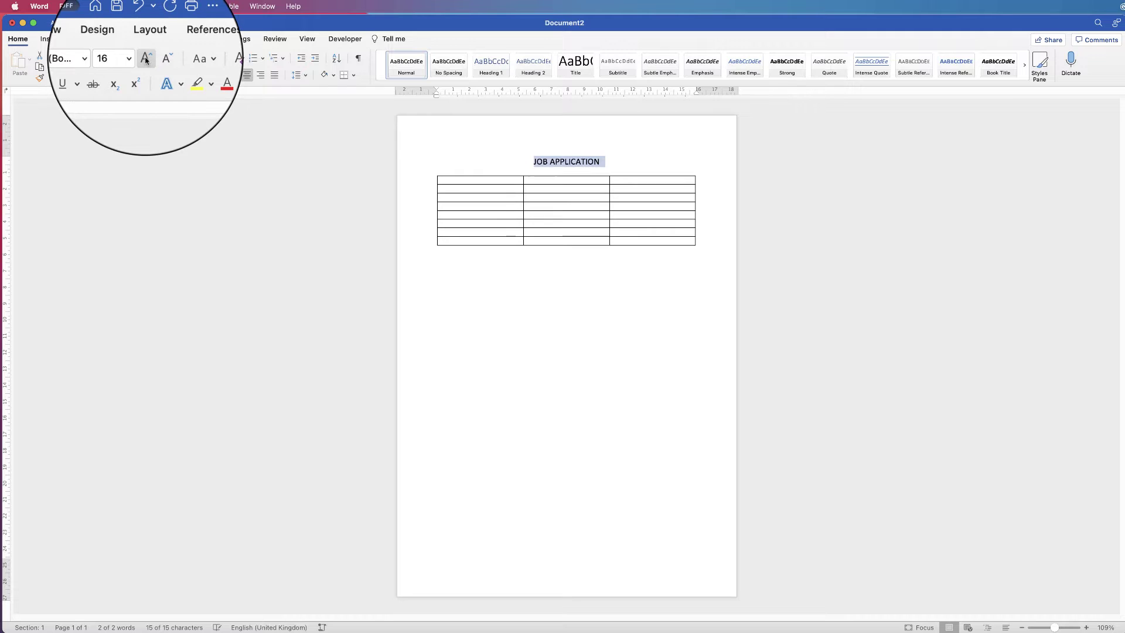
{"action": "left_click", "coordinate": [145, 61]}
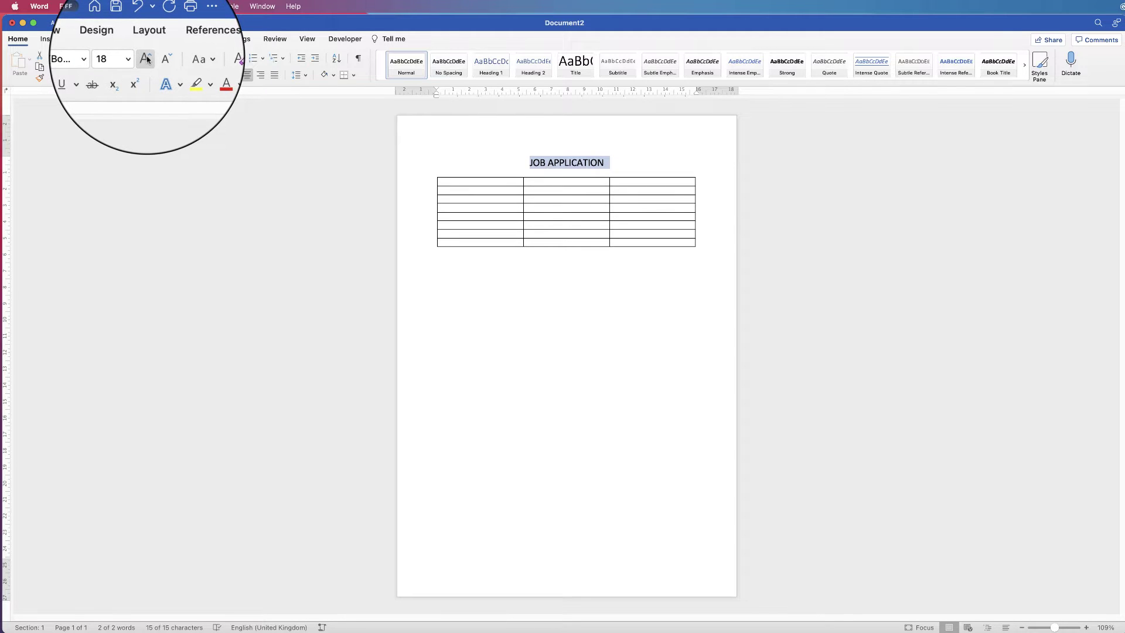
{"action": "left_click", "coordinate": [145, 61]}
{"action": "left_click", "coordinate": [145, 61]}
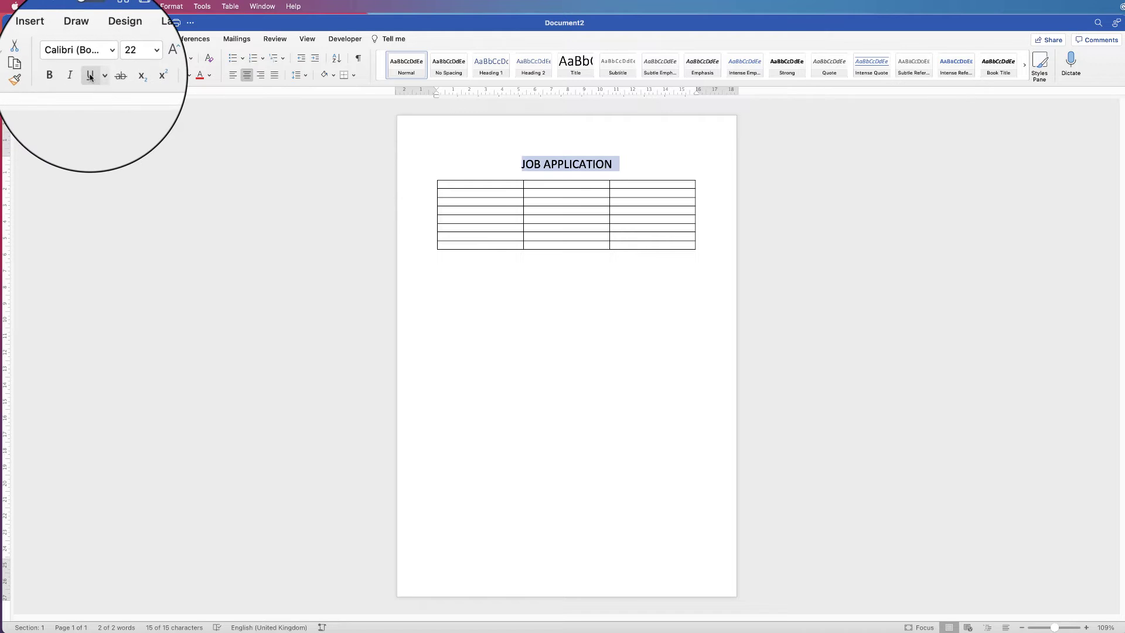
{"action": "left_click", "coordinate": [90, 75]}
Set the row height of the whole table to 1 cm and align its cells centre left
{"action": "left_click", "coordinate": [440, 185]}
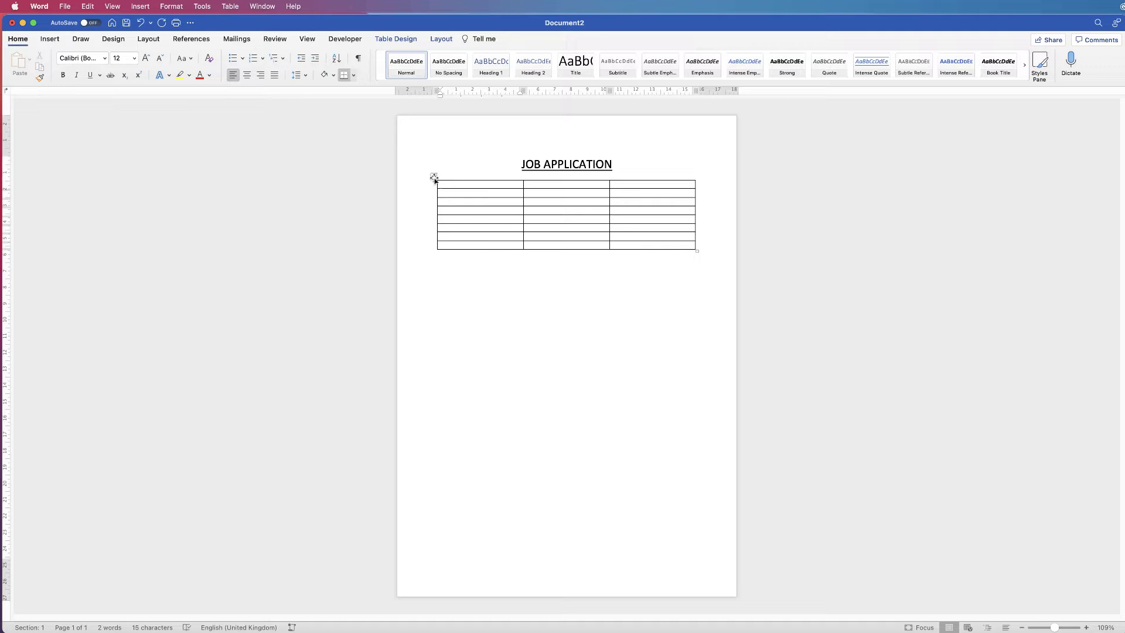
{"action": "left_click_drag", "start_coordinate": [615, 246], "coordinate": [480, 187]}
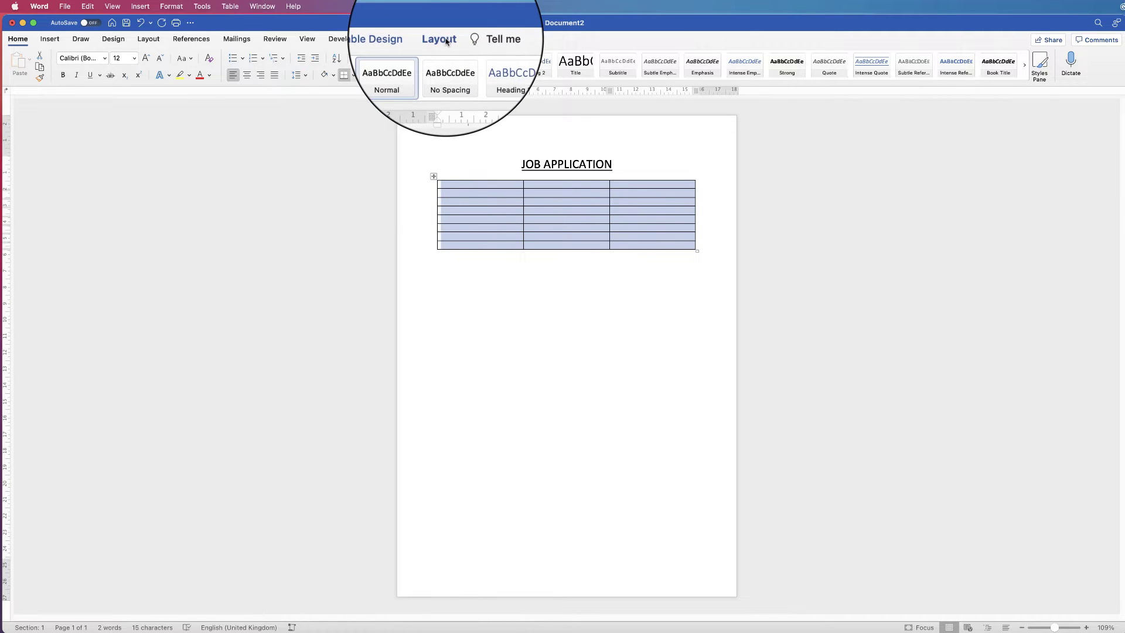
{"action": "left_click", "coordinate": [446, 40]}
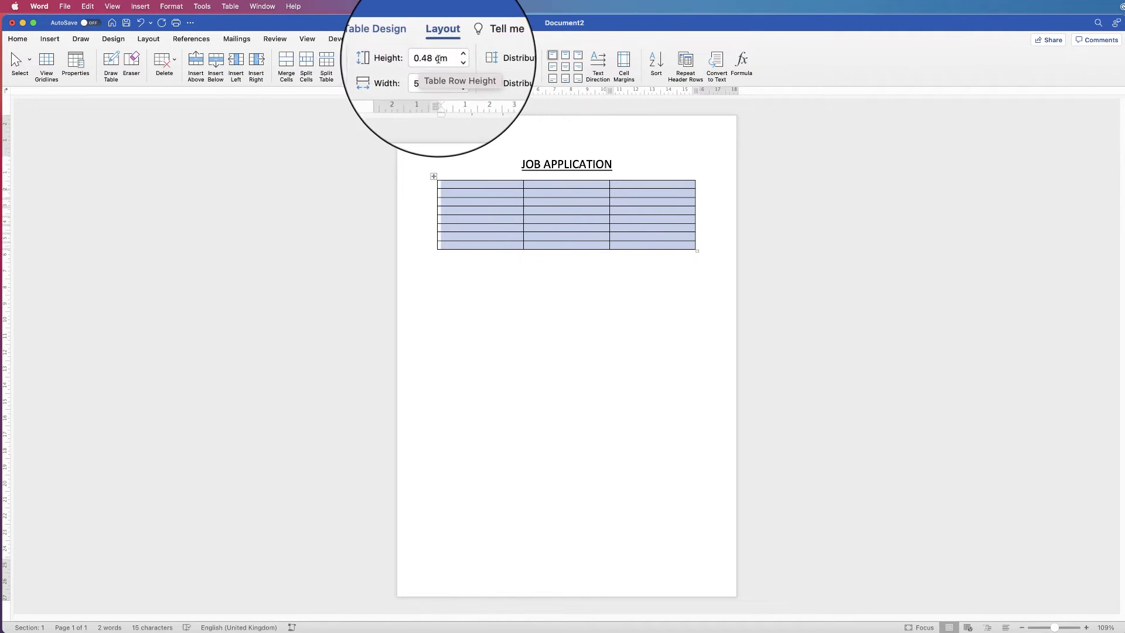
{"action": "left_click", "coordinate": [439, 59]}
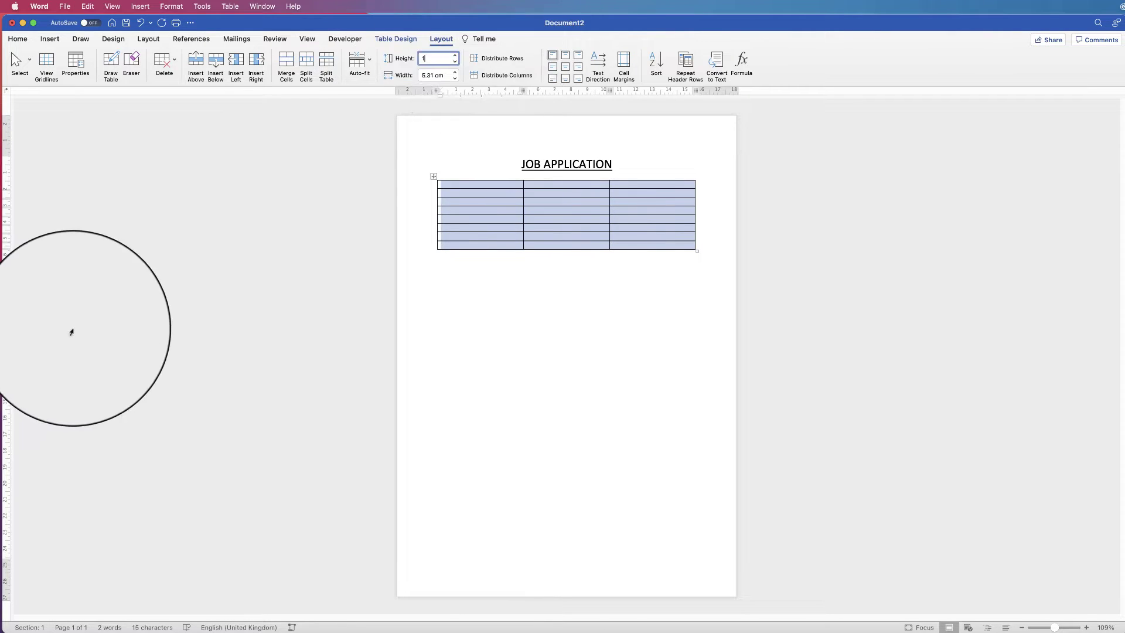
{"action": "type", "text": "1"}
{"action": "key", "text": "Return"}
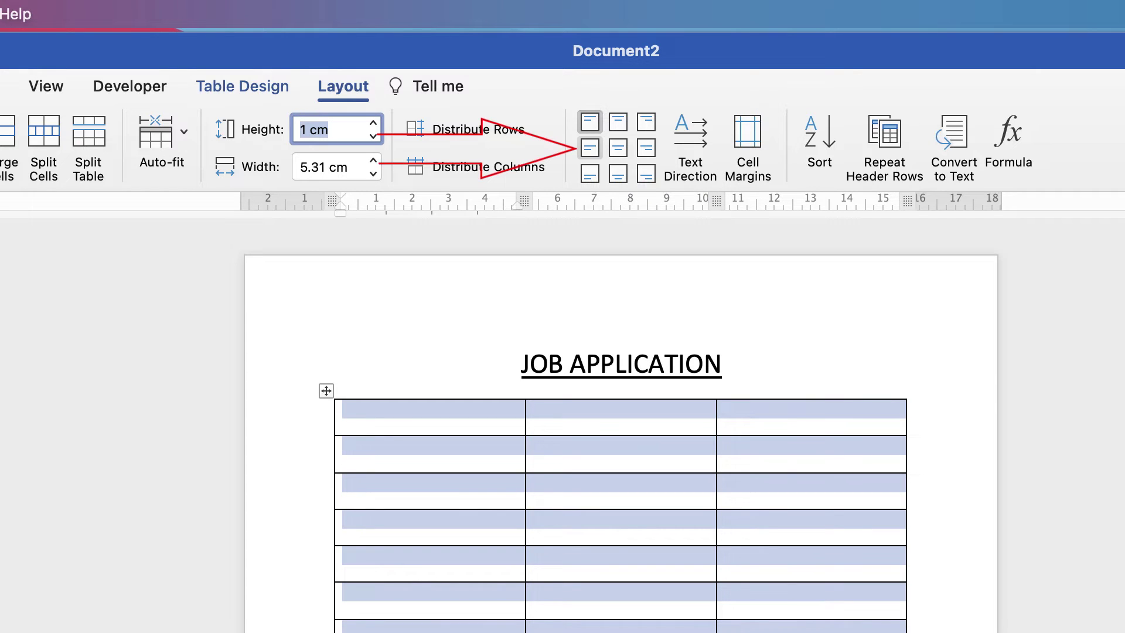
{"action": "left_click", "coordinate": [590, 148]}
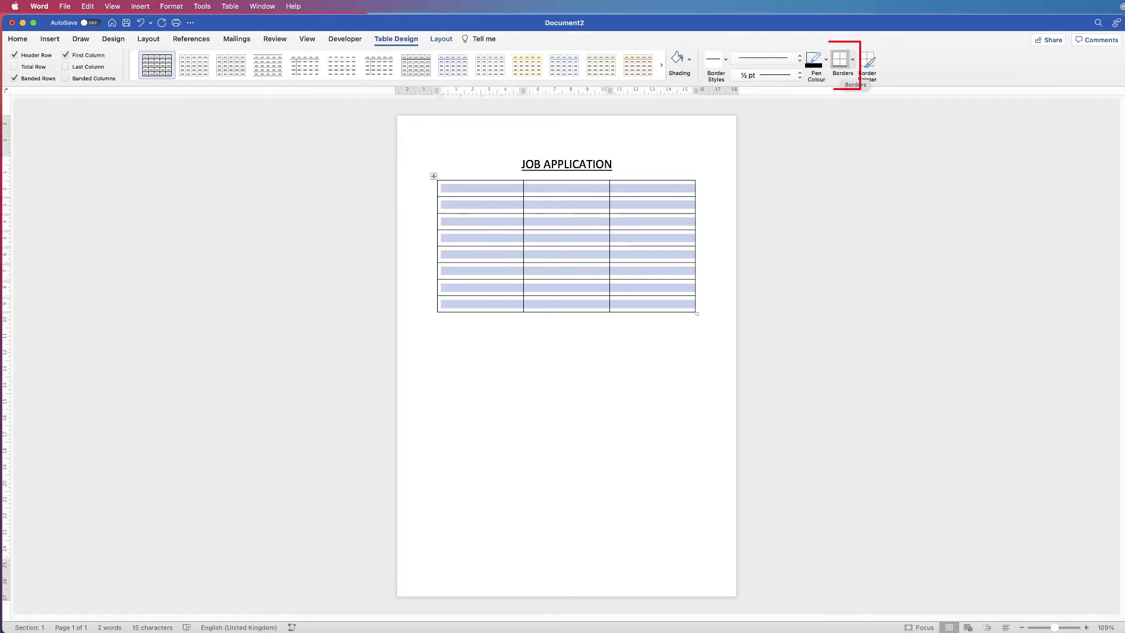
Remove all borders from the table and turn on the display of its gridlines
{"action": "left_click", "coordinate": [852, 59]}
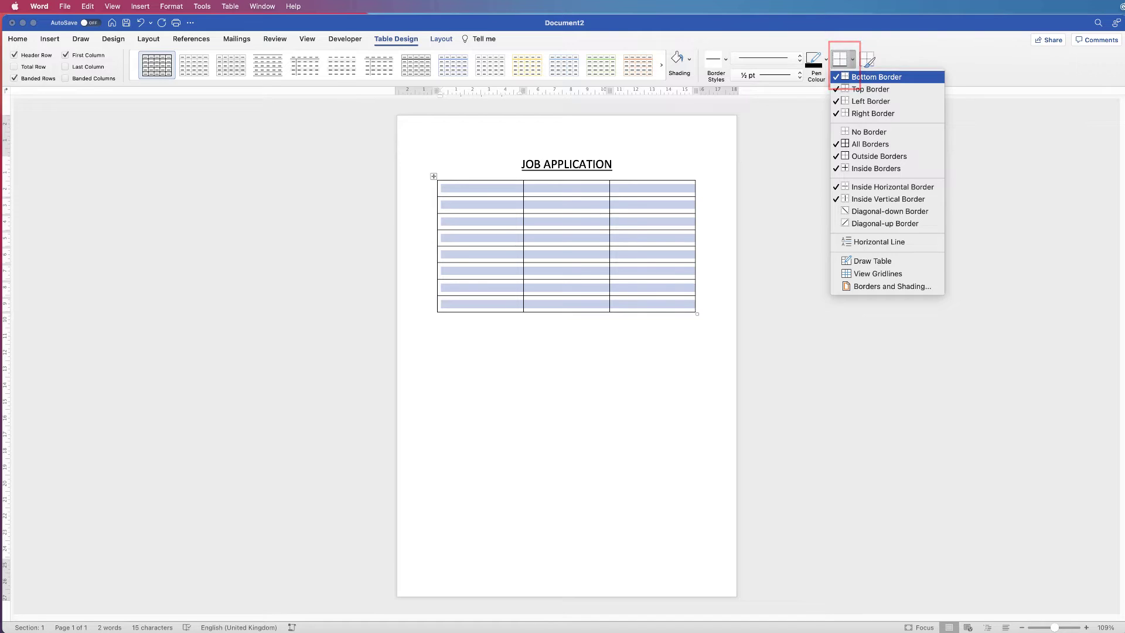
{"action": "key", "text": "Down"}
{"action": "key", "text": "Down"}
{"action": "key", "text": "Down"}
{"action": "key", "text": "Down"}
{"action": "key", "text": "Down"}
{"action": "key", "text": "Down"}
{"action": "key", "text": "Down"}
{"action": "key", "text": "Down"}
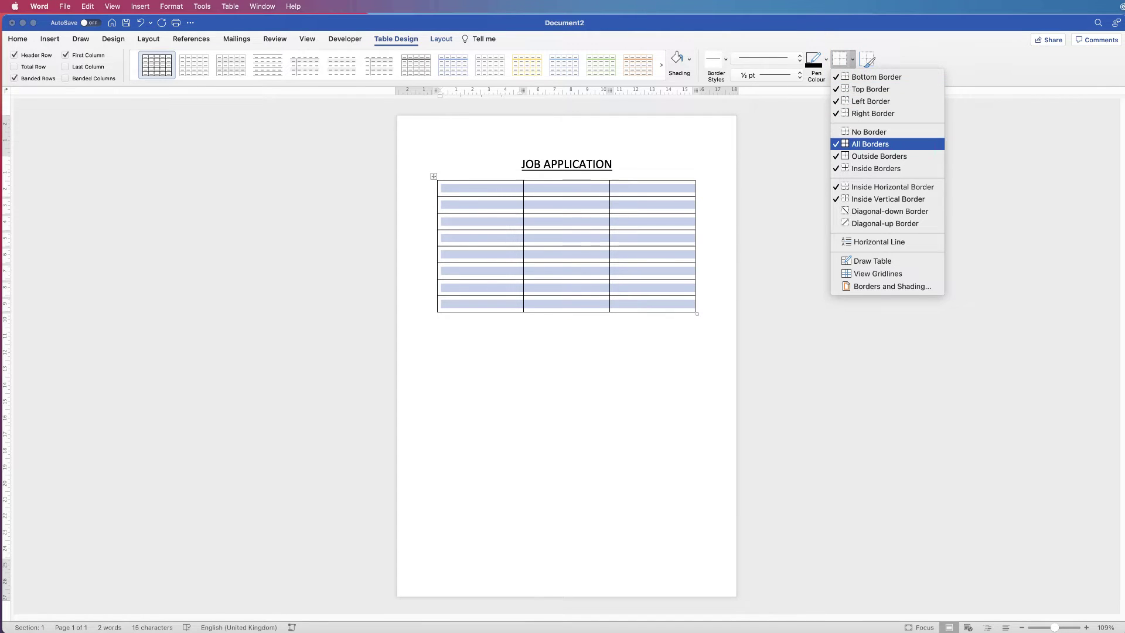
{"action": "key", "text": "Up"}
{"action": "key", "text": "Up"}
{"action": "key", "text": "Up"}
{"action": "key", "text": "Up"}
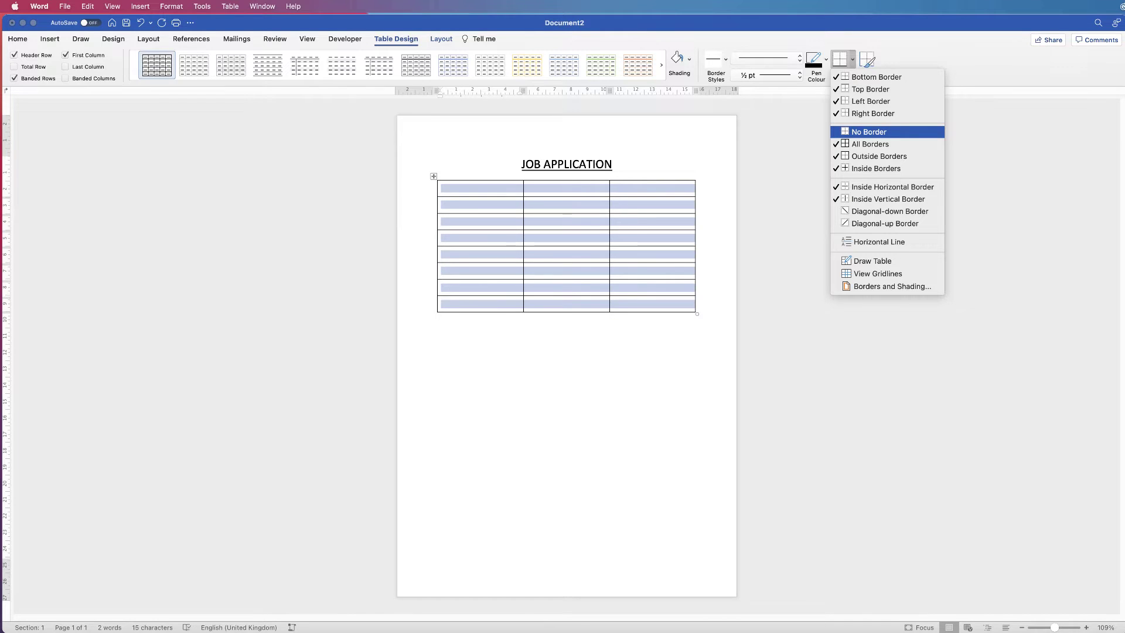
{"action": "key", "text": "Return"}
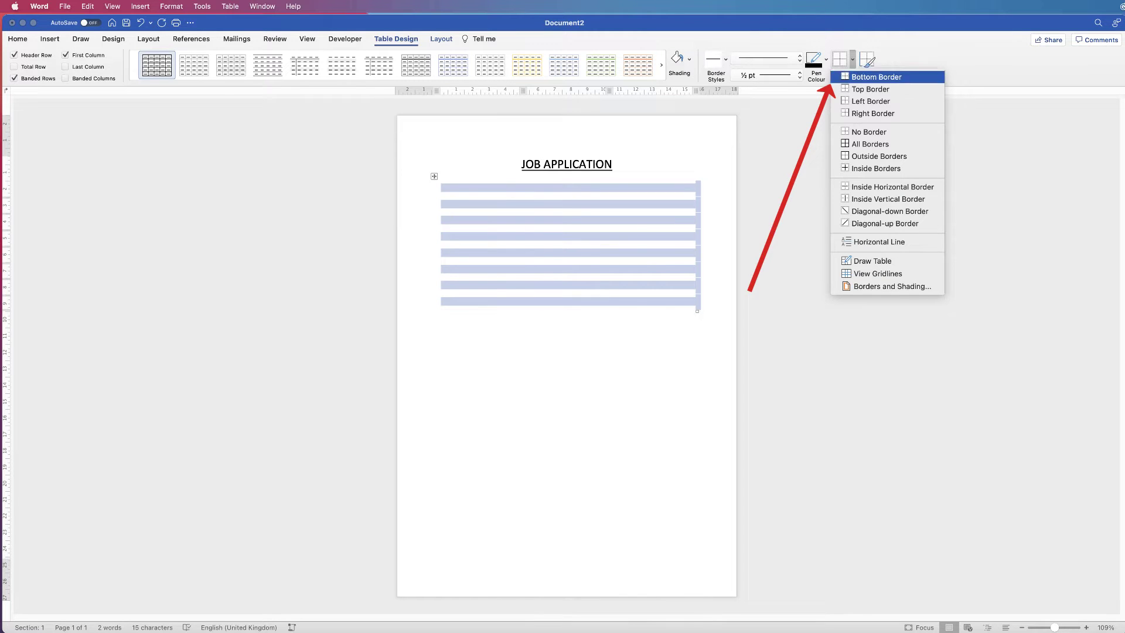
{"action": "key", "text": "Return"}
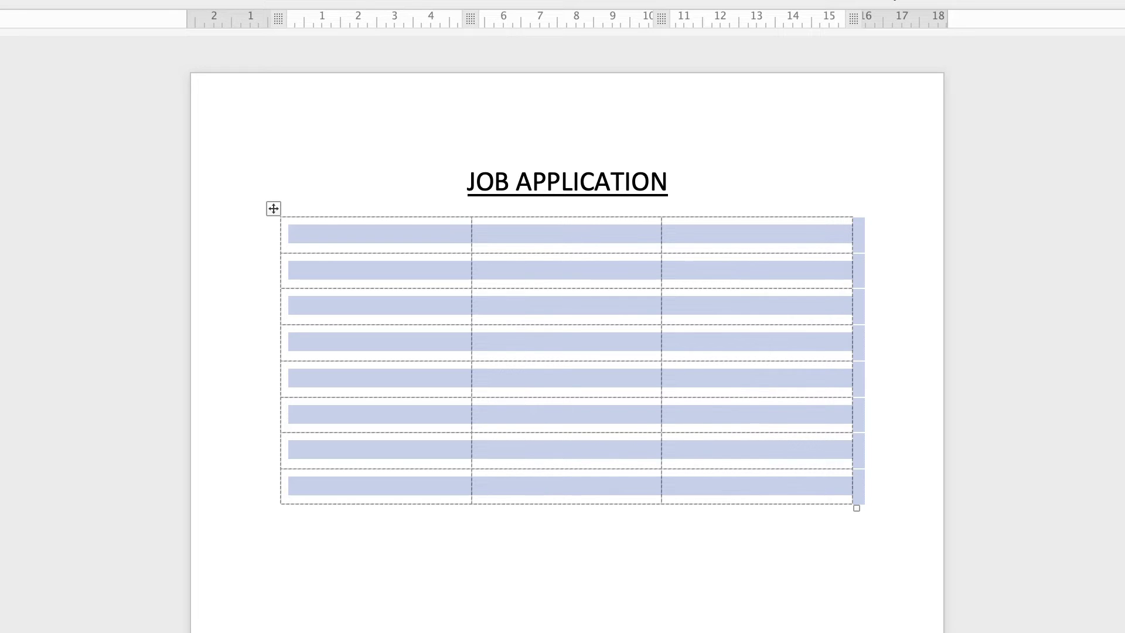
{"action": "key", "text": "Left"}
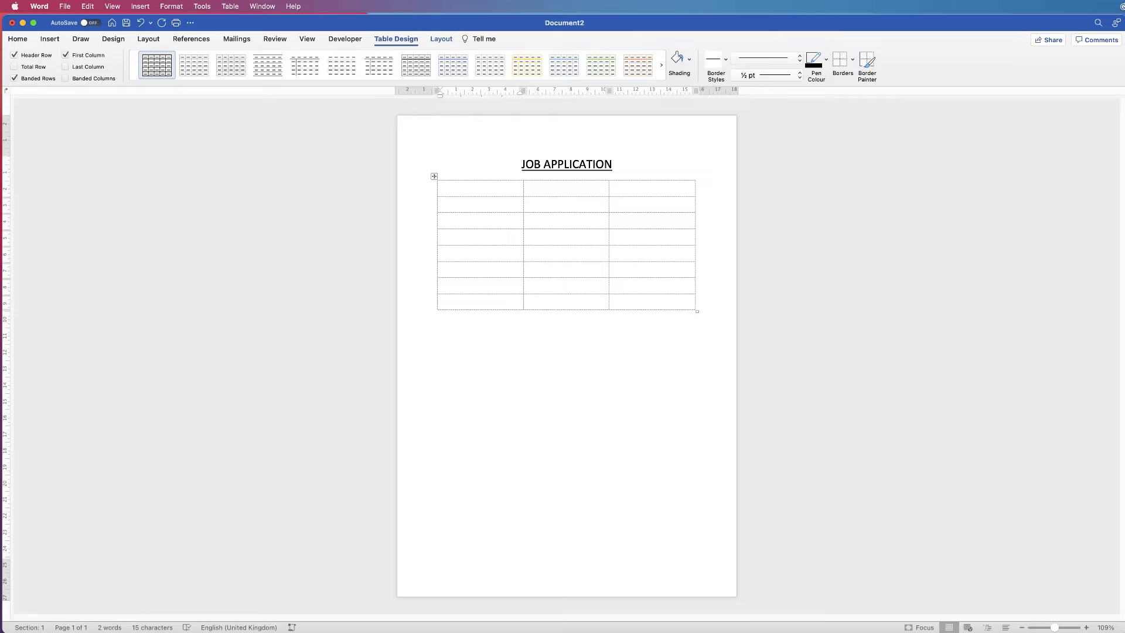
Widen the table's outer columns to leave a narrow middle column, and enter "FULL NAME" in the first cell
{"action": "left_click_drag", "start_coordinate": [522, 246], "coordinate": [567, 246]}
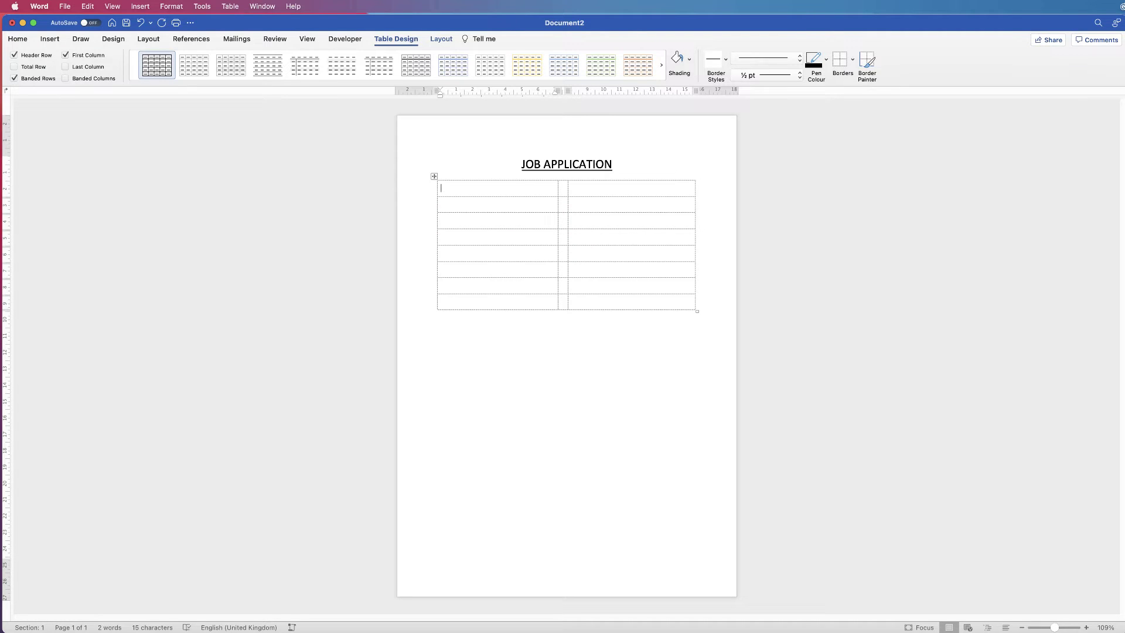
{"action": "type", "text": "ULL NAME"}
Merge the cells of the second row and apply outside borders to the merged cell
{"action": "left_click_drag", "start_coordinate": [528, 207], "coordinate": [579, 204]}
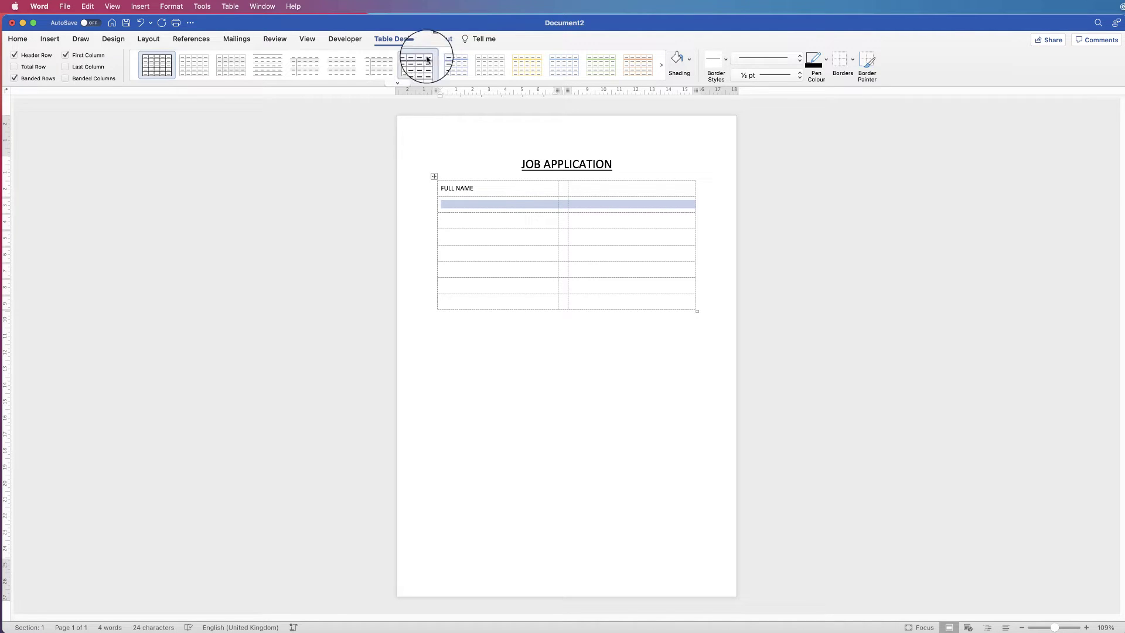
{"action": "left_click", "coordinate": [441, 39]}
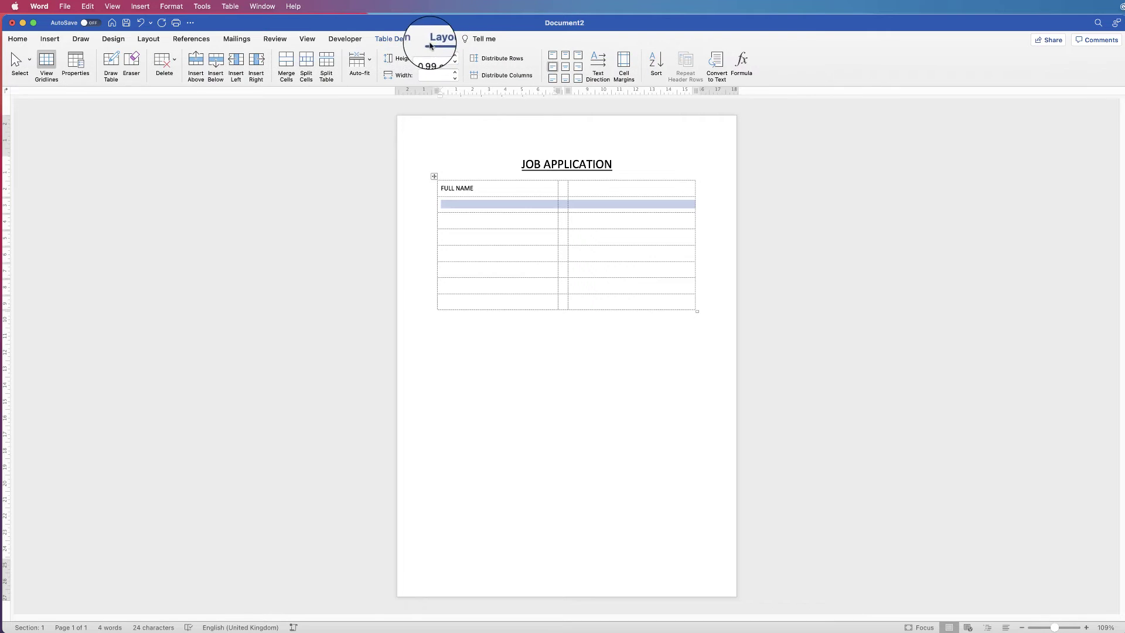
{"action": "left_click", "coordinate": [285, 63]}
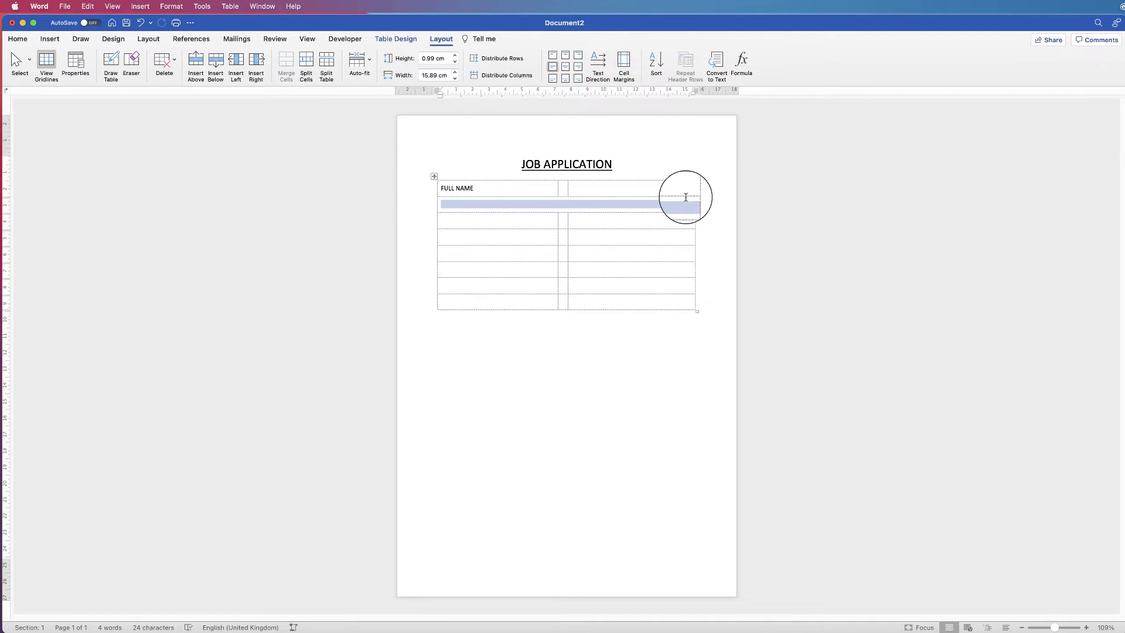
{"action": "left_click", "coordinate": [403, 38]}
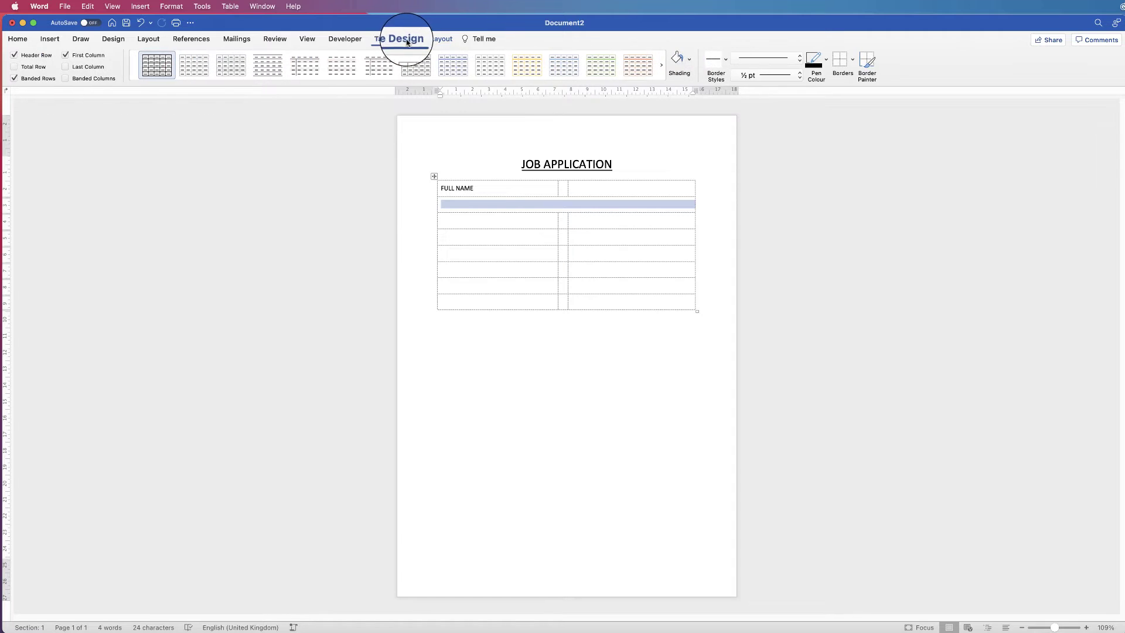
{"action": "left_click", "coordinate": [850, 56]}
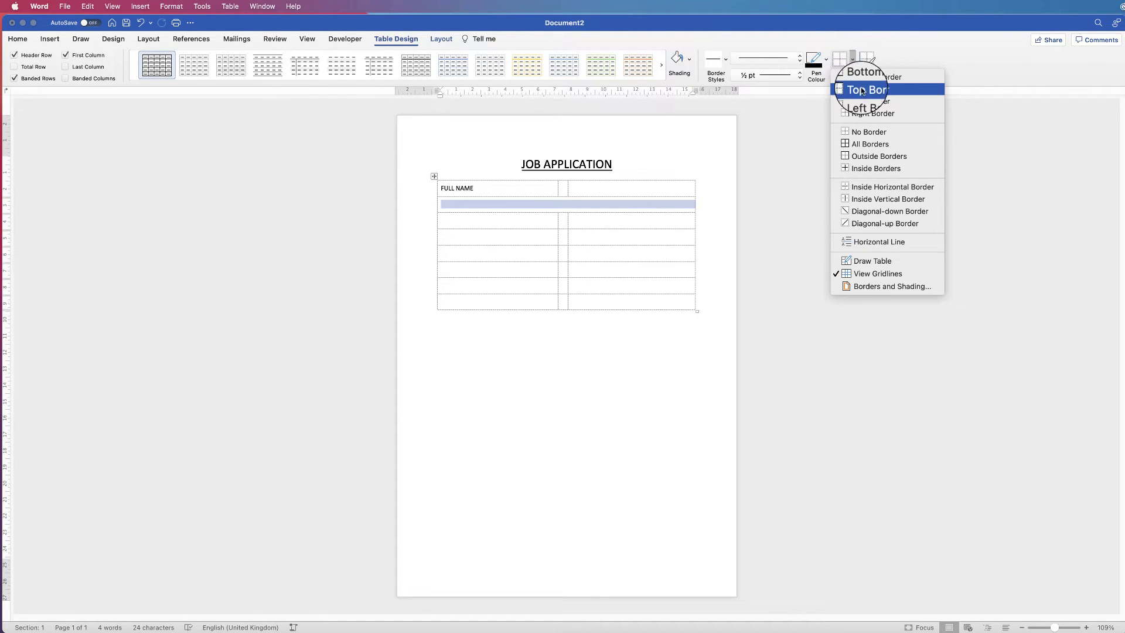
{"action": "left_click", "coordinate": [862, 157]}
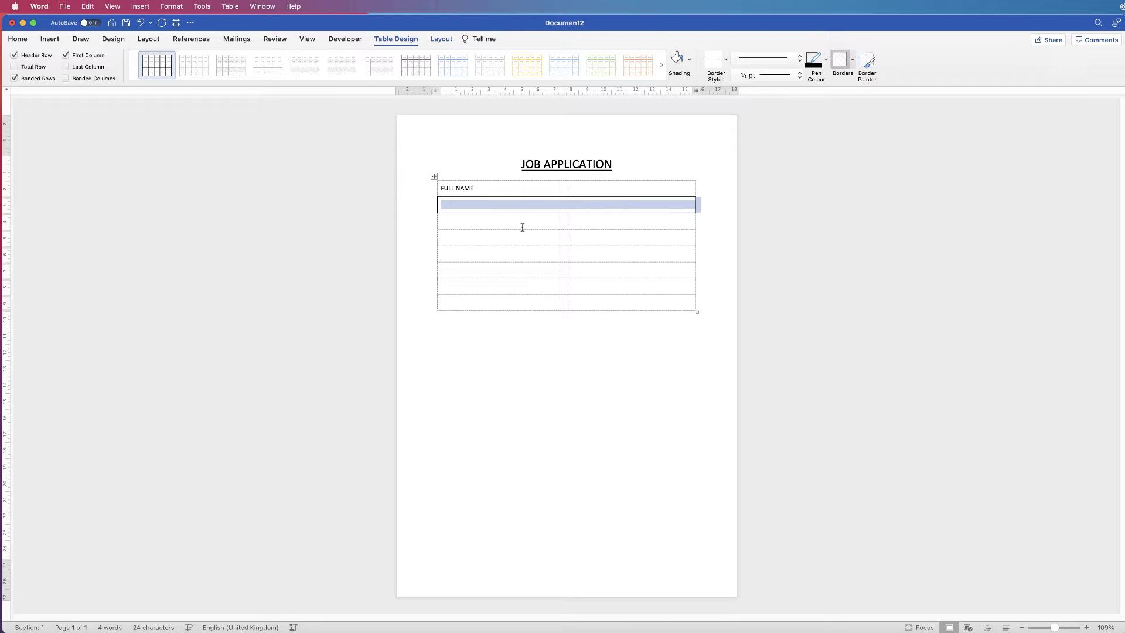
Enter "ADDRESS" in the first cell of the third row
{"action": "left_click", "coordinate": [499, 223]}
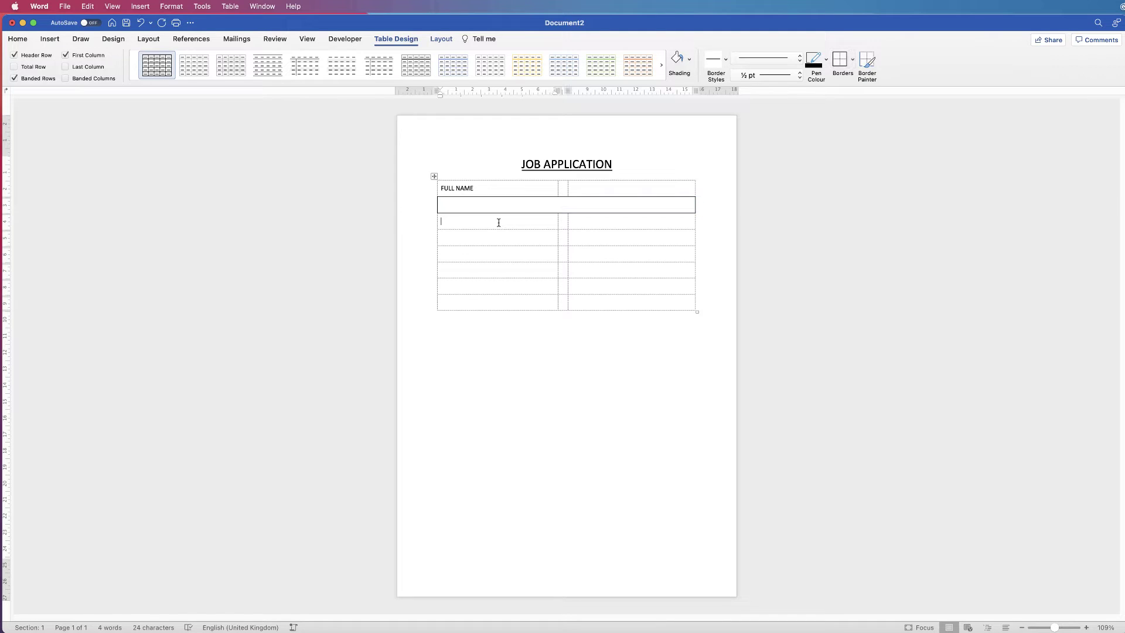
{"action": "type", "text": "ADDRESS"}
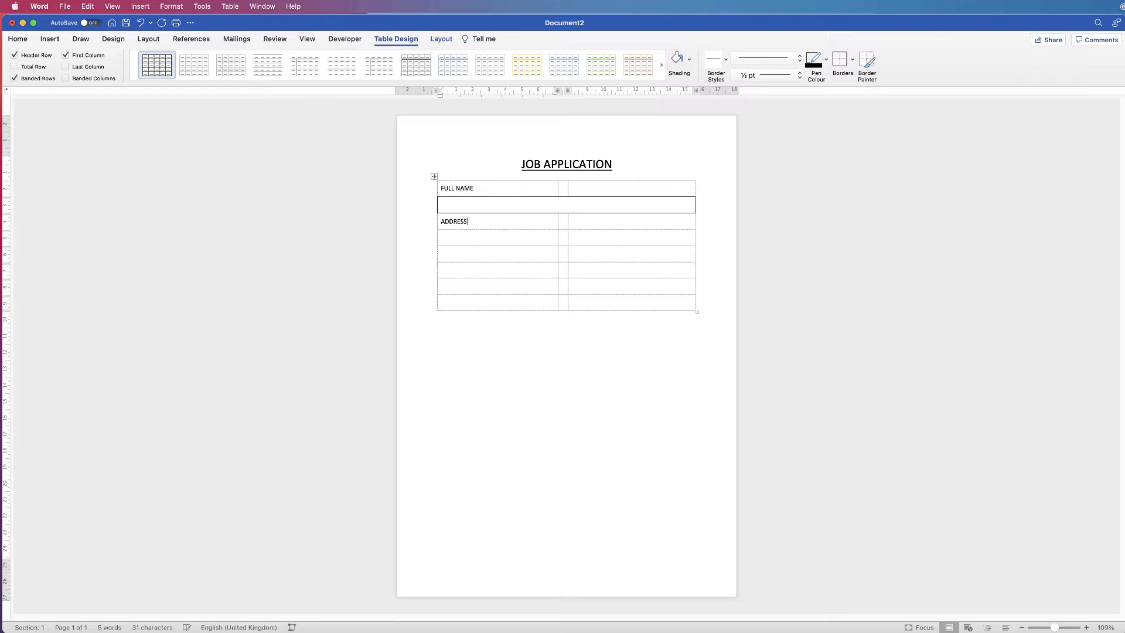
Merge the two rows below the ADDRESS label into one cell and apply outside borders to it
{"action": "left_click", "coordinate": [552, 247]}
{"action": "left_click_drag", "start_coordinate": [585, 253], "coordinate": [525, 241]}
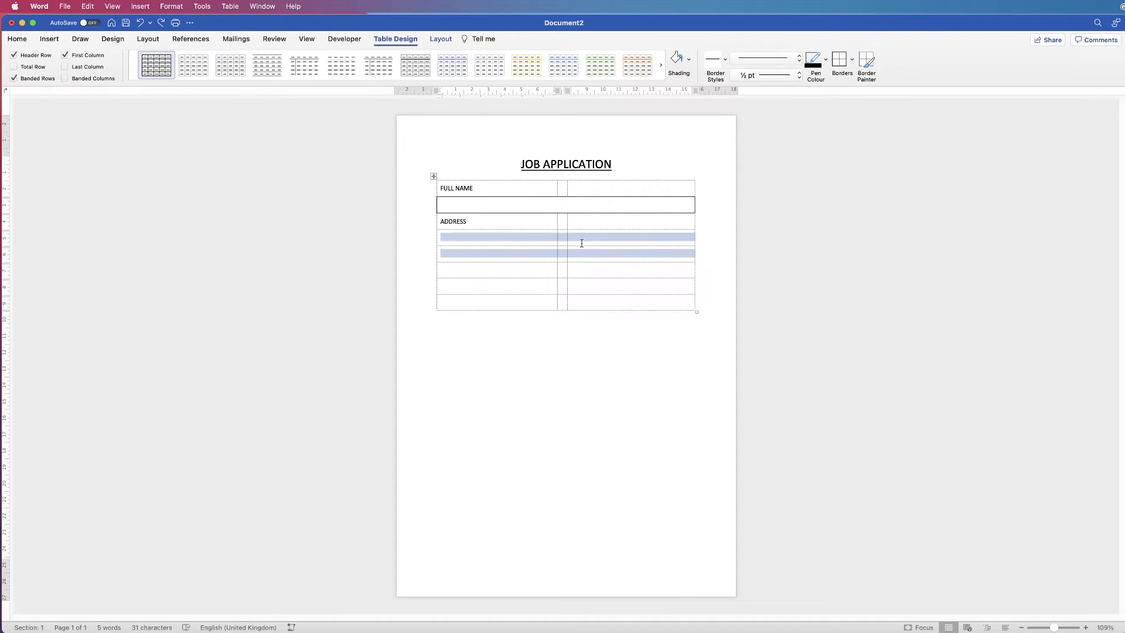
{"action": "left_click", "coordinate": [444, 41]}
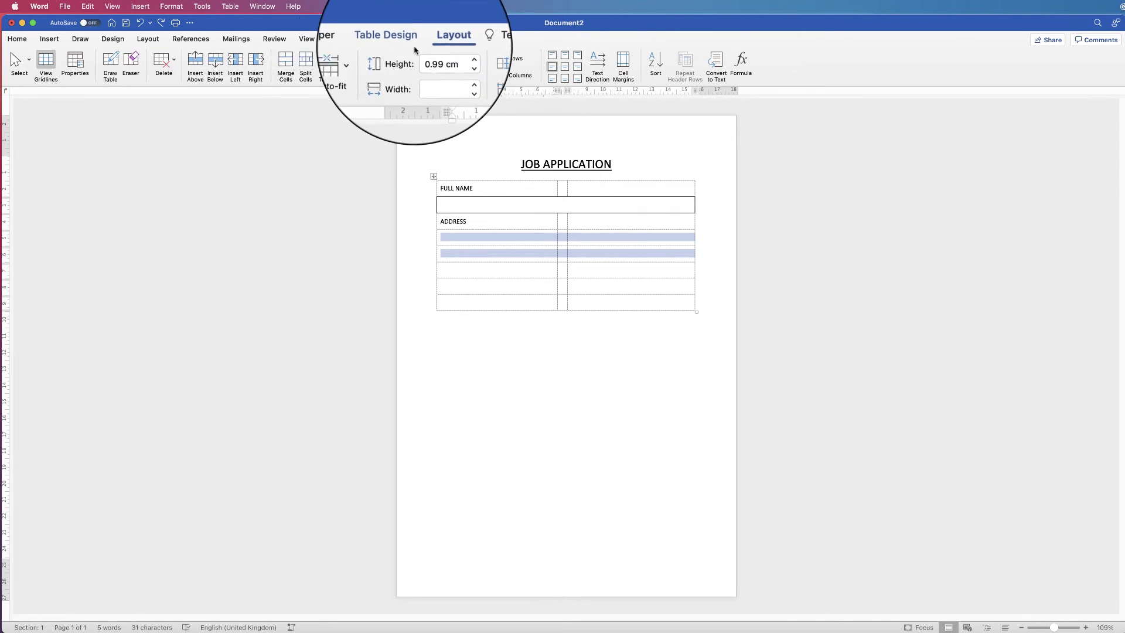
{"action": "left_click", "coordinate": [291, 61]}
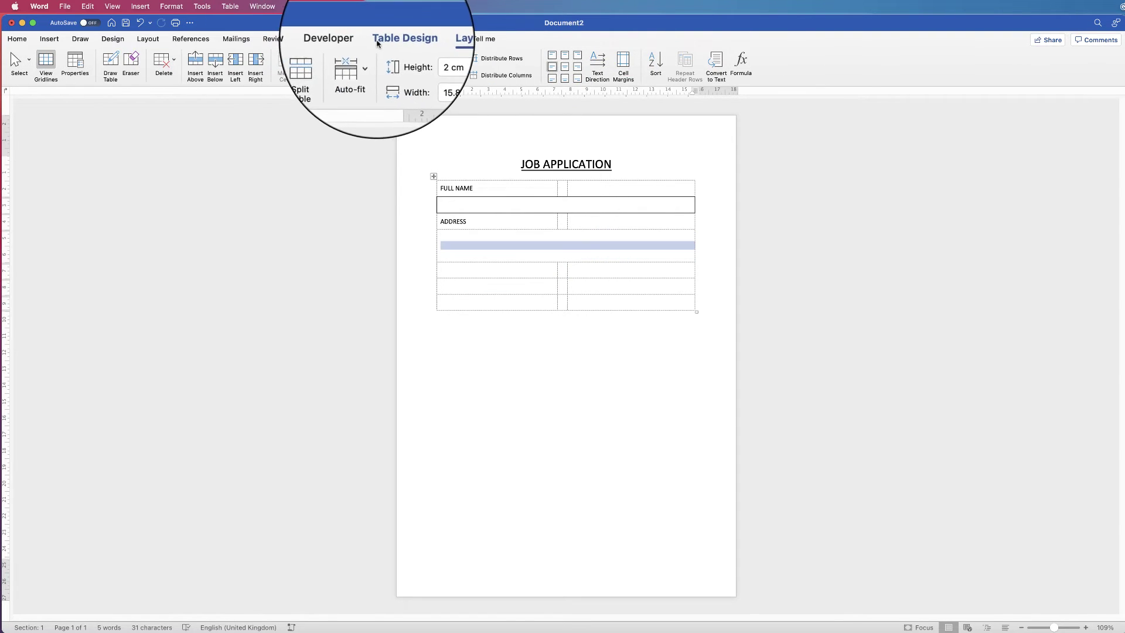
{"action": "left_click", "coordinate": [395, 39]}
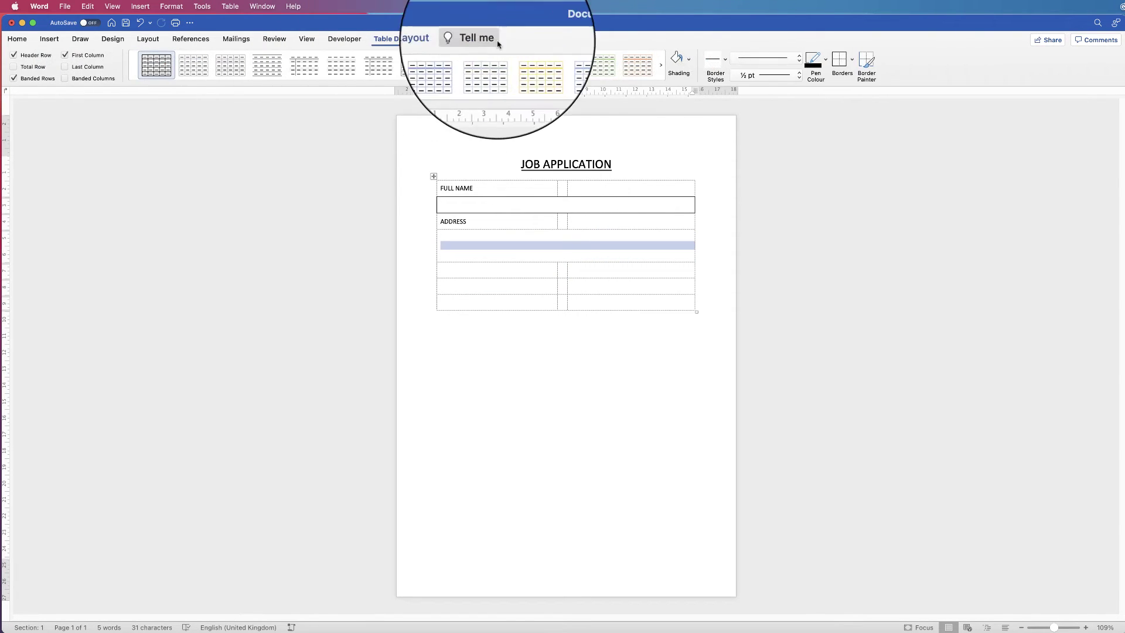
{"action": "left_click", "coordinate": [839, 62]}
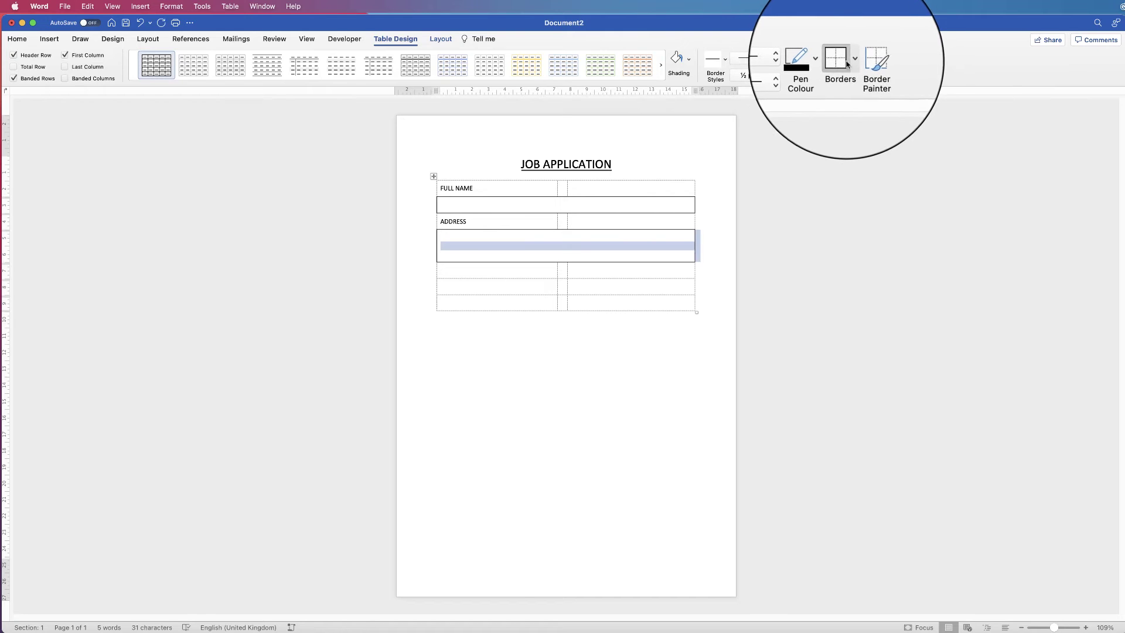
Enter "DATE OF BIRTH" below the address box, and merge the following row into one cell with outside borders
{"action": "left_click", "coordinate": [508, 273]}
{"action": "type", "text": "DATE OF BIRTH"}
{"action": "left_click_drag", "start_coordinate": [445, 286], "coordinate": [583, 285]}
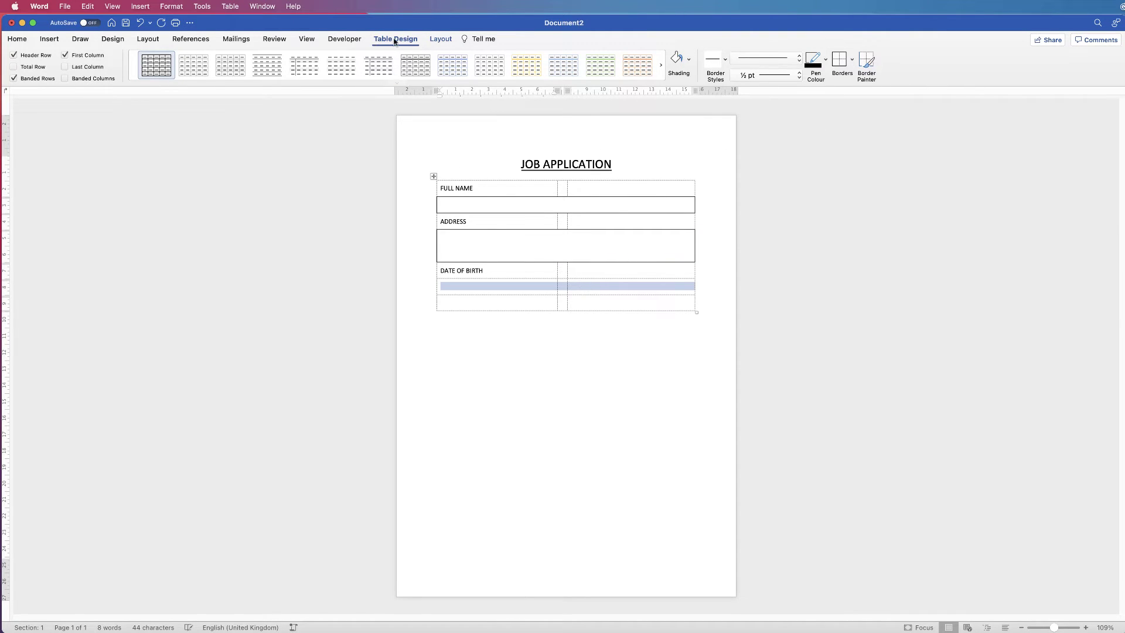
{"action": "left_click", "coordinate": [440, 38]}
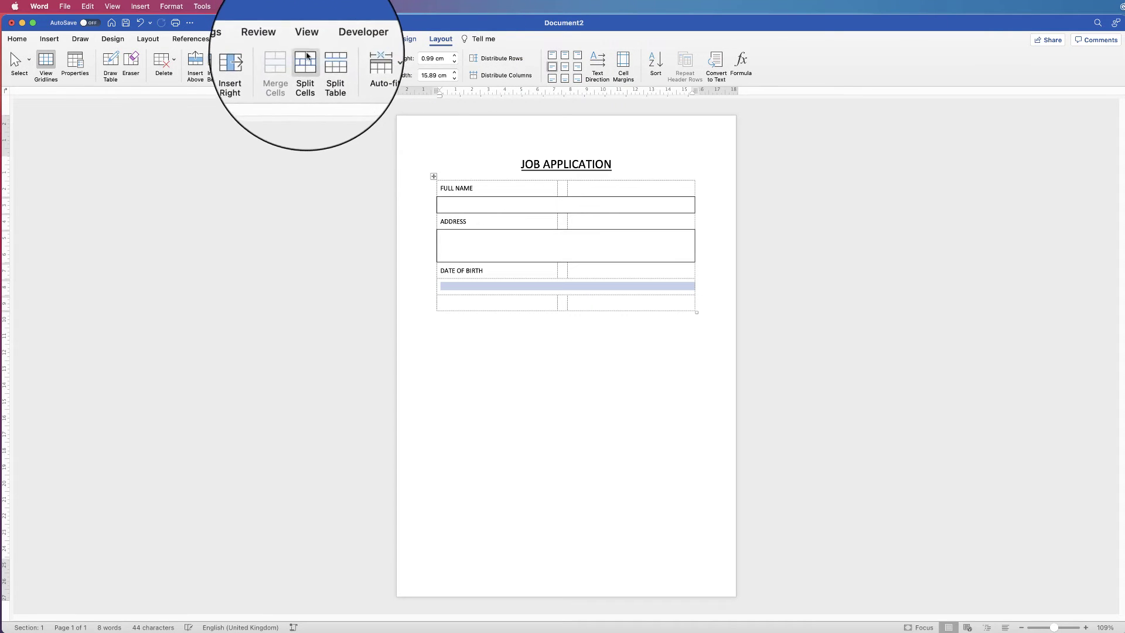
{"action": "left_click", "coordinate": [391, 39]}
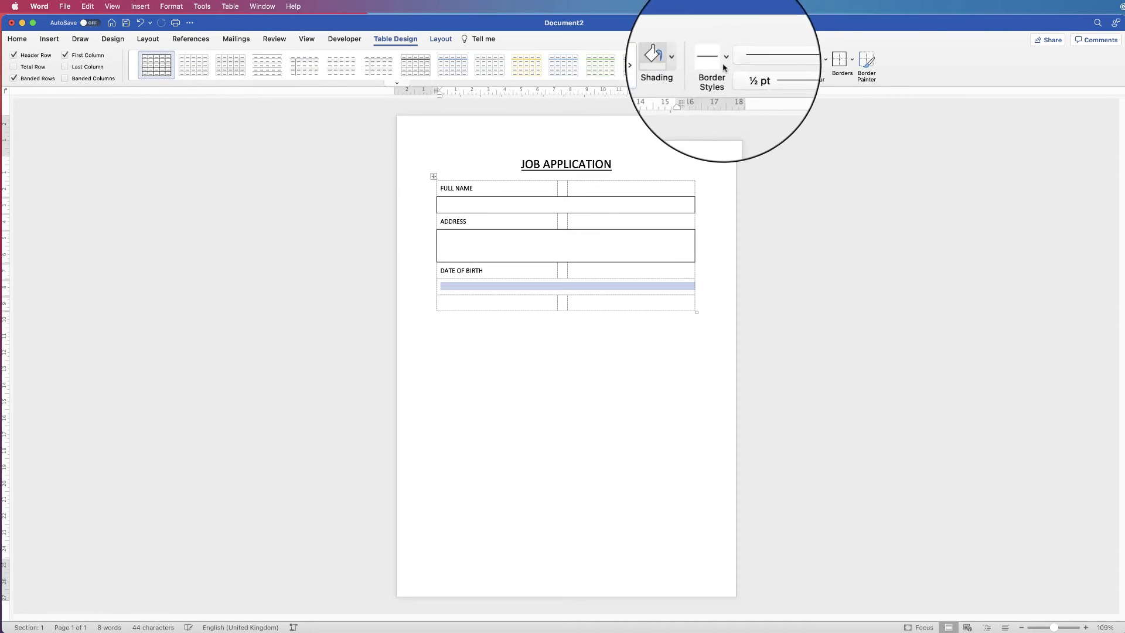
{"action": "left_click", "coordinate": [840, 60]}
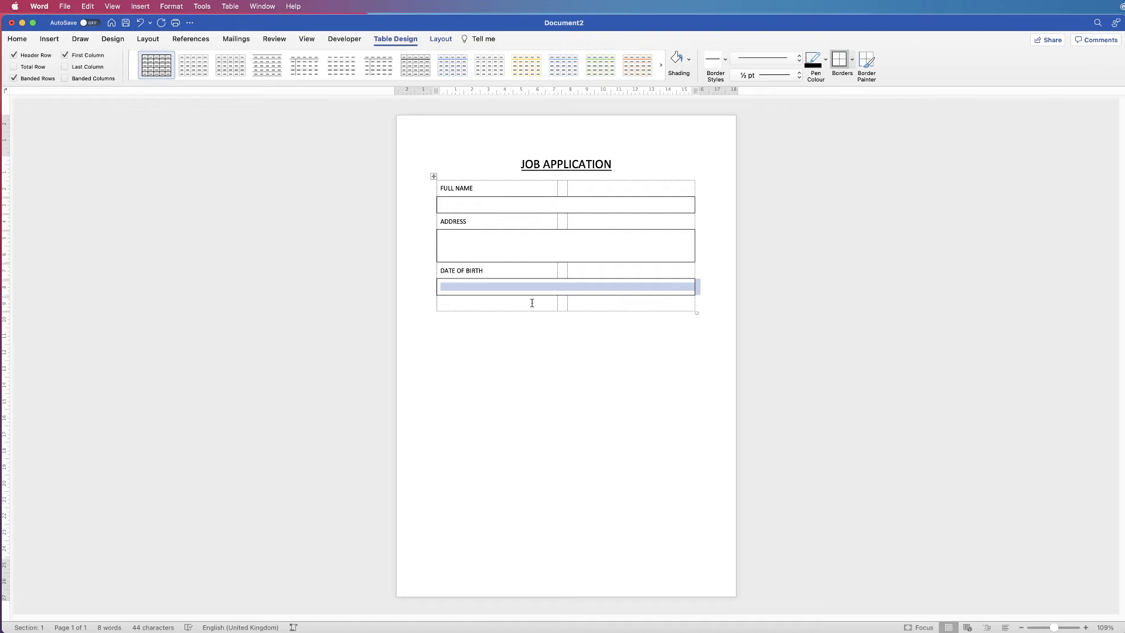
Add rows to the end of the table until the page is filled, undoing the row that spills onto a second page
{"action": "left_click", "coordinate": [691, 303]}
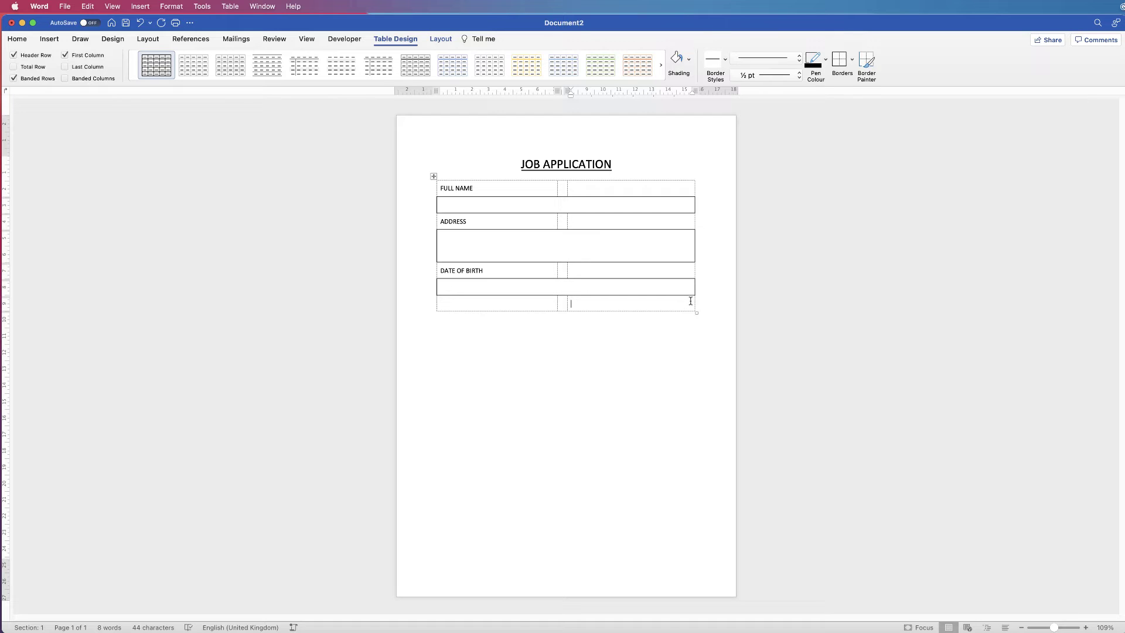
{"action": "key", "text": "Tab"}
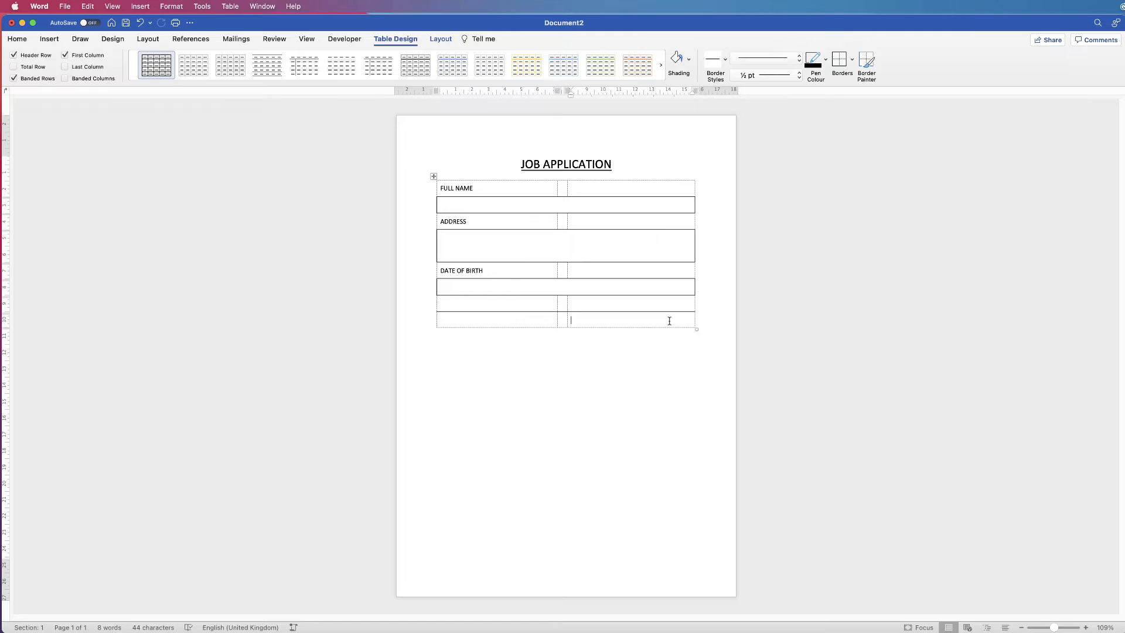
{"action": "key", "text": "Tab"}
{"action": "left_click", "coordinate": [643, 336]}
{"action": "key", "text": "Tab"}
{"action": "left_click", "coordinate": [648, 351]}
{"action": "key", "text": "Tab"}
{"action": "left_click", "coordinate": [645, 372]}
{"action": "key", "text": "Tab"}
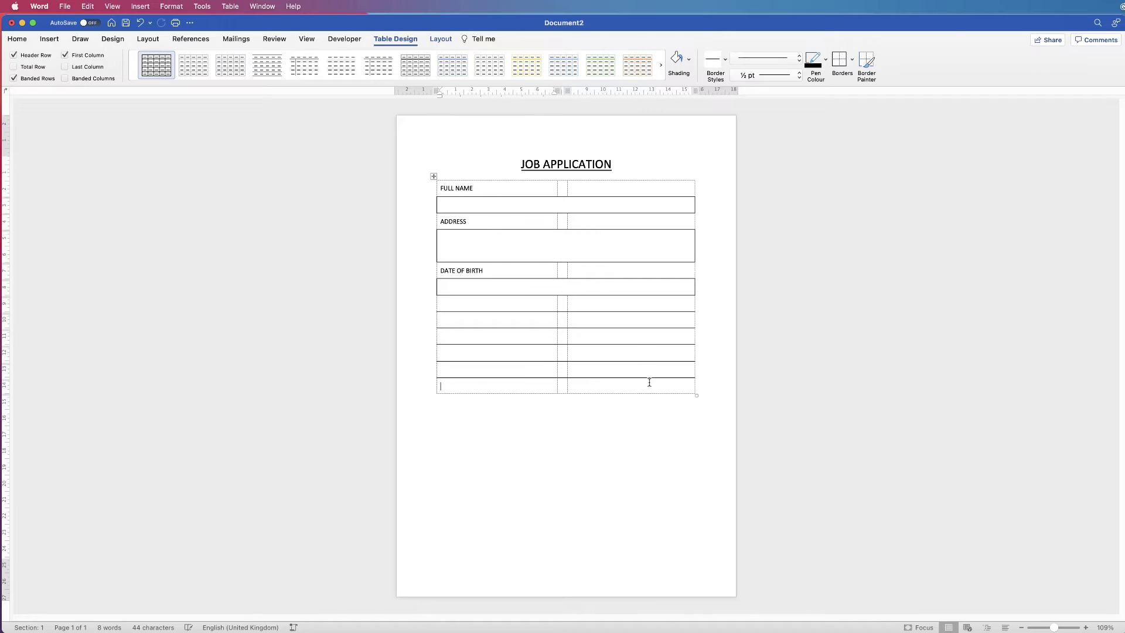
{"action": "left_click", "coordinate": [648, 387]}
{"action": "key", "text": "Tab"}
{"action": "left_click", "coordinate": [650, 406]}
{"action": "key", "text": "Tab"}
{"action": "left_click", "coordinate": [655, 418]}
{"action": "key", "text": "Tab"}
{"action": "key", "text": "Tab"}
{"action": "left_click", "coordinate": [663, 456]}
{"action": "key", "text": "Tab"}
{"action": "left_click", "coordinate": [668, 471]}
{"action": "key", "text": "Tab"}
{"action": "left_click", "coordinate": [670, 484]}
{"action": "key", "text": "Tab"}
{"action": "left_click", "coordinate": [671, 501]}
{"action": "key", "text": "Tab"}
{"action": "left_click", "coordinate": [669, 516]}
{"action": "key", "text": "Tab"}
{"action": "left_click", "coordinate": [666, 533]}
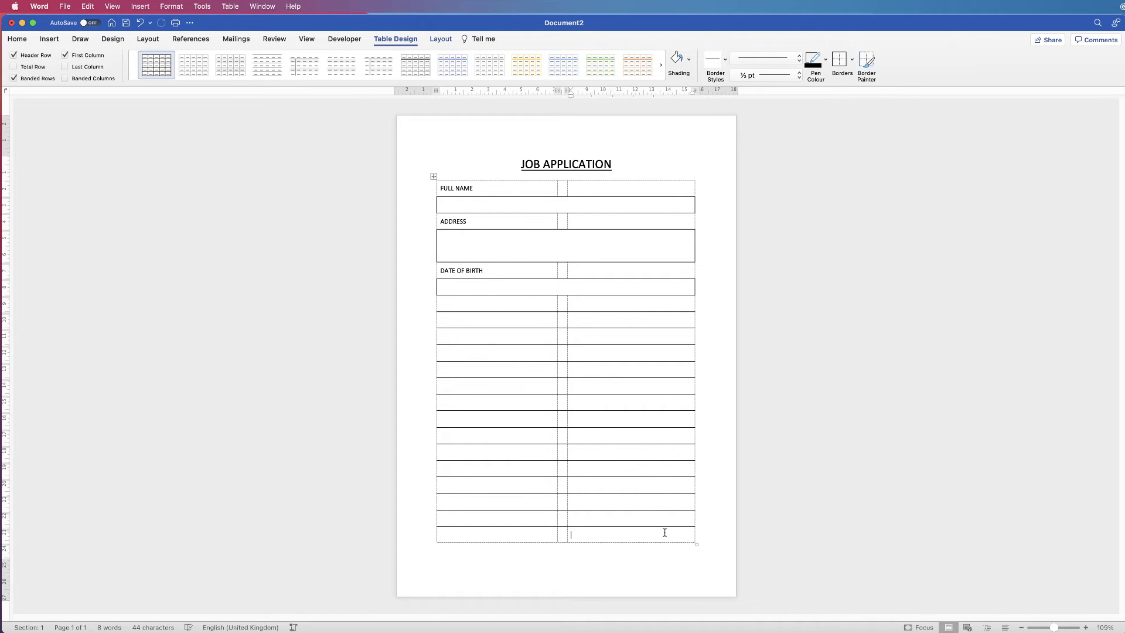
{"action": "key", "text": "Tab"}
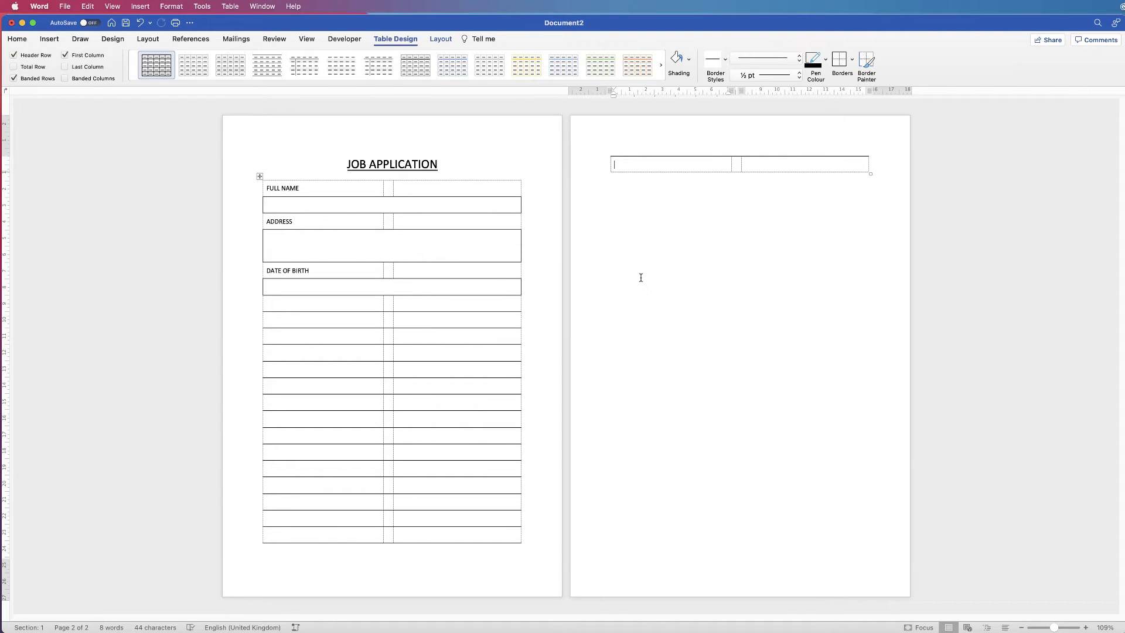
{"action": "key", "text": "super+z"}
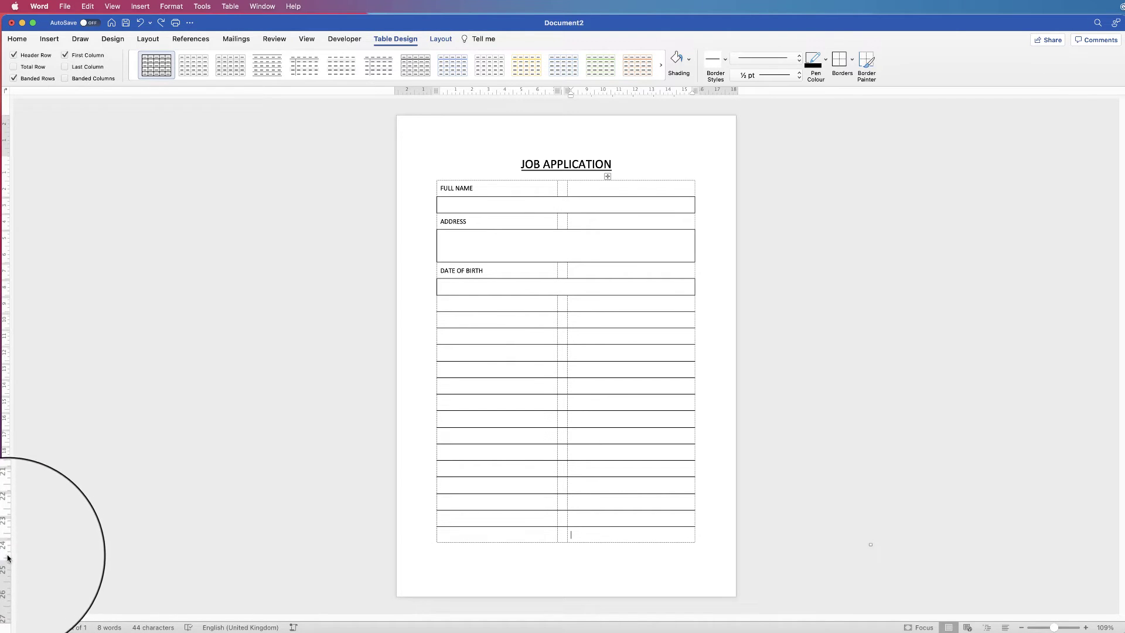
{"action": "left_click", "coordinate": [297, 42]}
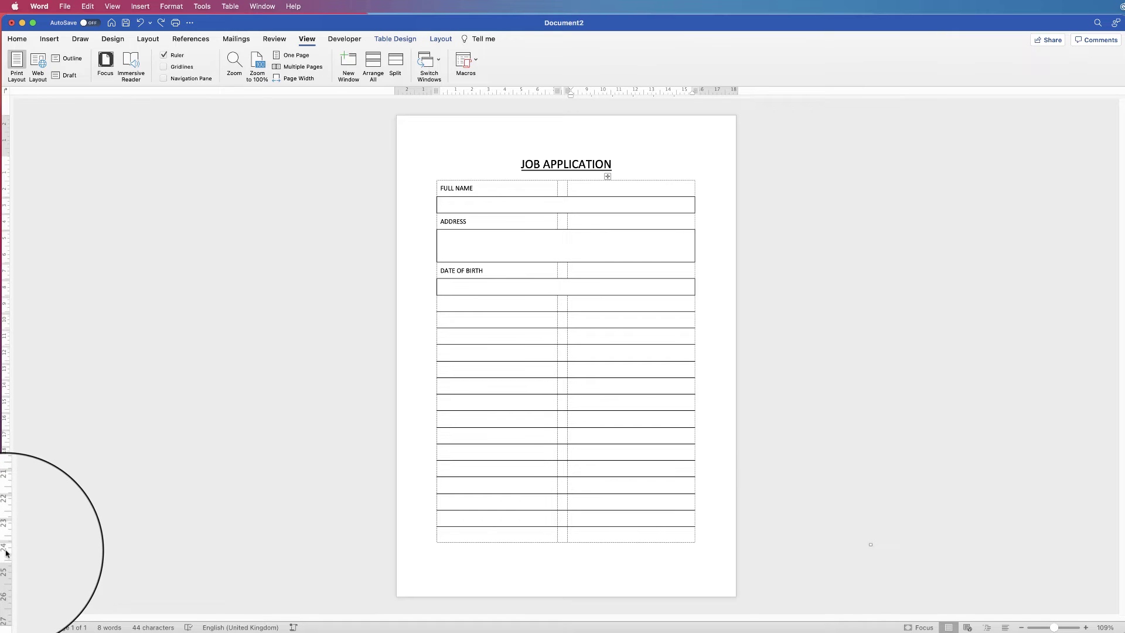
{"action": "left_click_drag", "start_coordinate": [5, 558], "coordinate": [5, 560]}
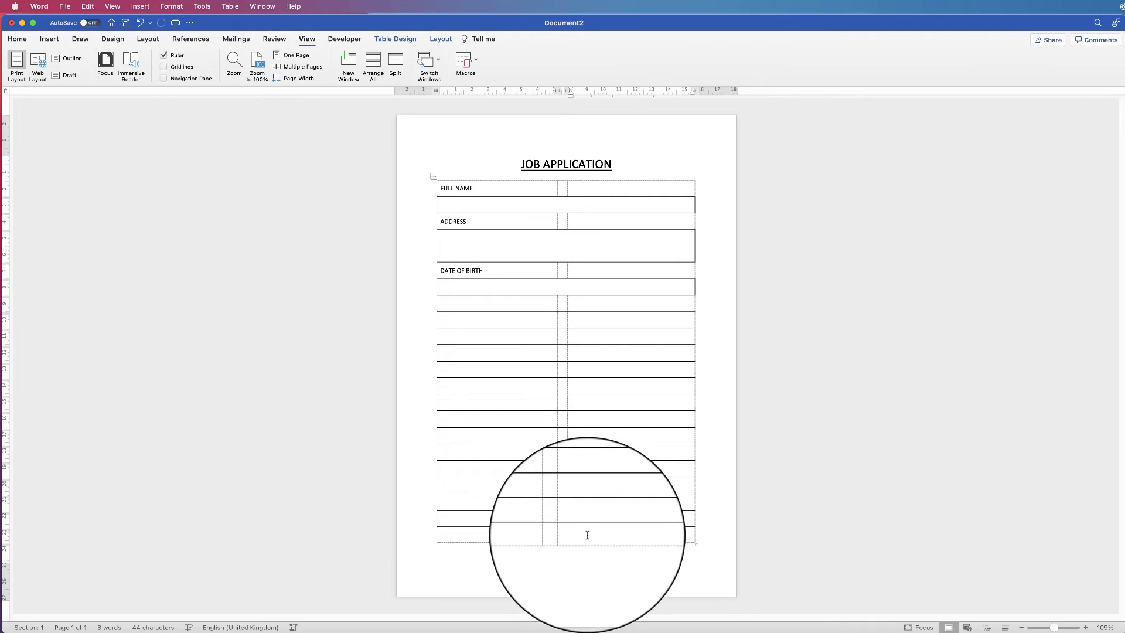
Remove all borders from the newly added empty rows in the lower part of the table
{"action": "left_click_drag", "start_coordinate": [588, 531], "coordinate": [505, 317]}
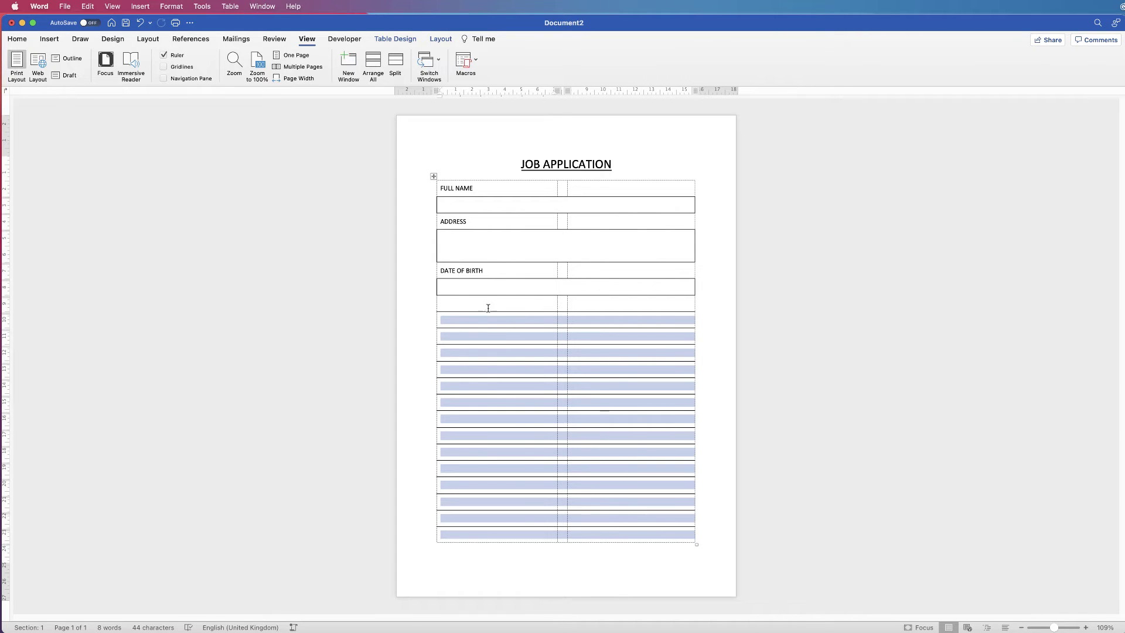
{"action": "left_click", "coordinate": [395, 38]}
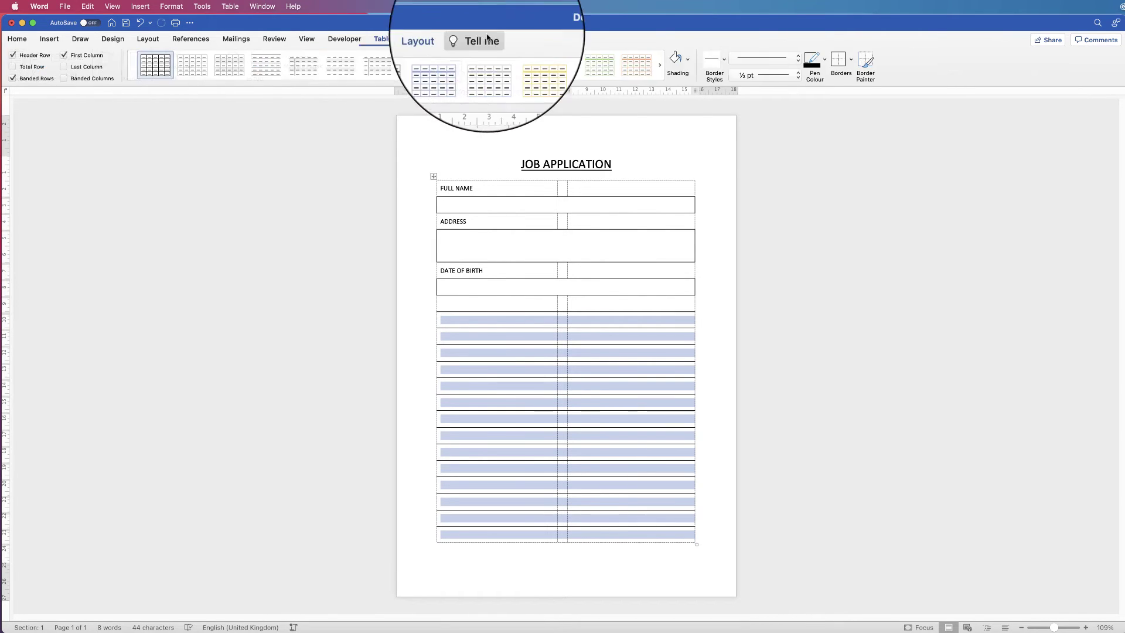
{"action": "left_click", "coordinate": [852, 62]}
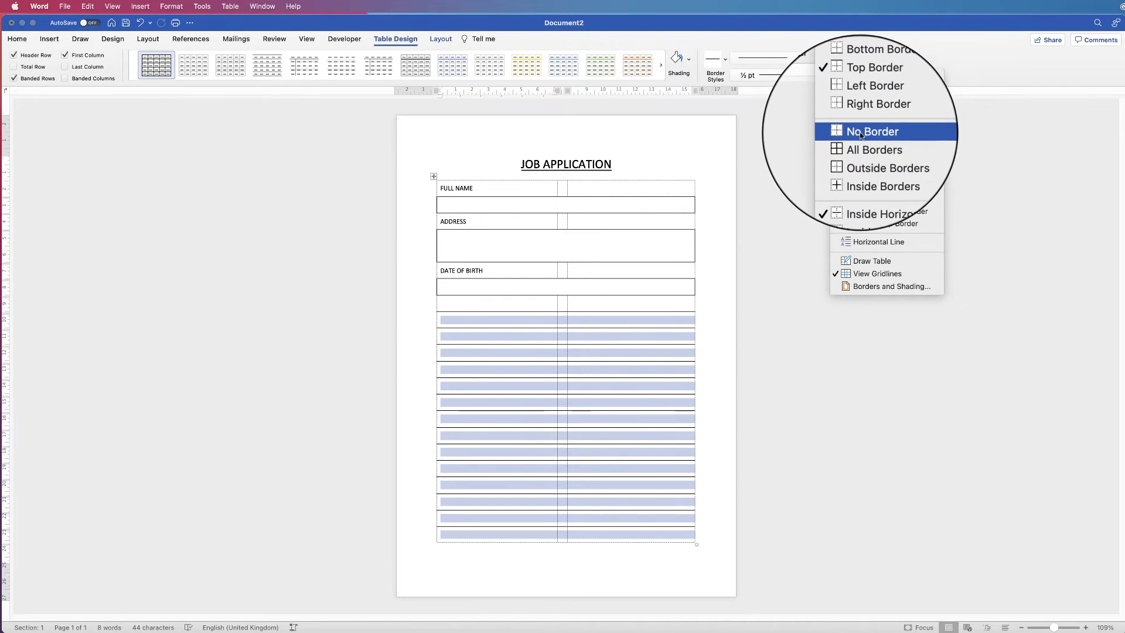
{"action": "left_click", "coordinate": [860, 134]}
Enter "EMAIL" and "TELEPHONE NUMBER" in the outer cells below the date of birth box, and apply outside borders to the cell under each label
{"action": "left_click", "coordinate": [574, 356]}
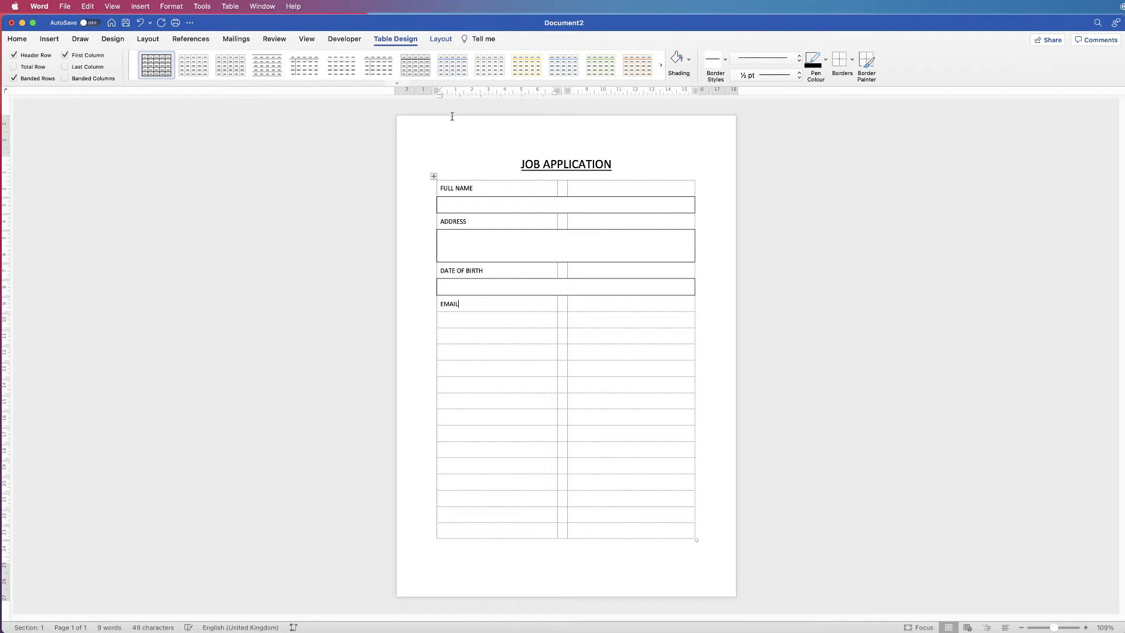
{"action": "type", "text": "TELEPHONE NUMBER"}
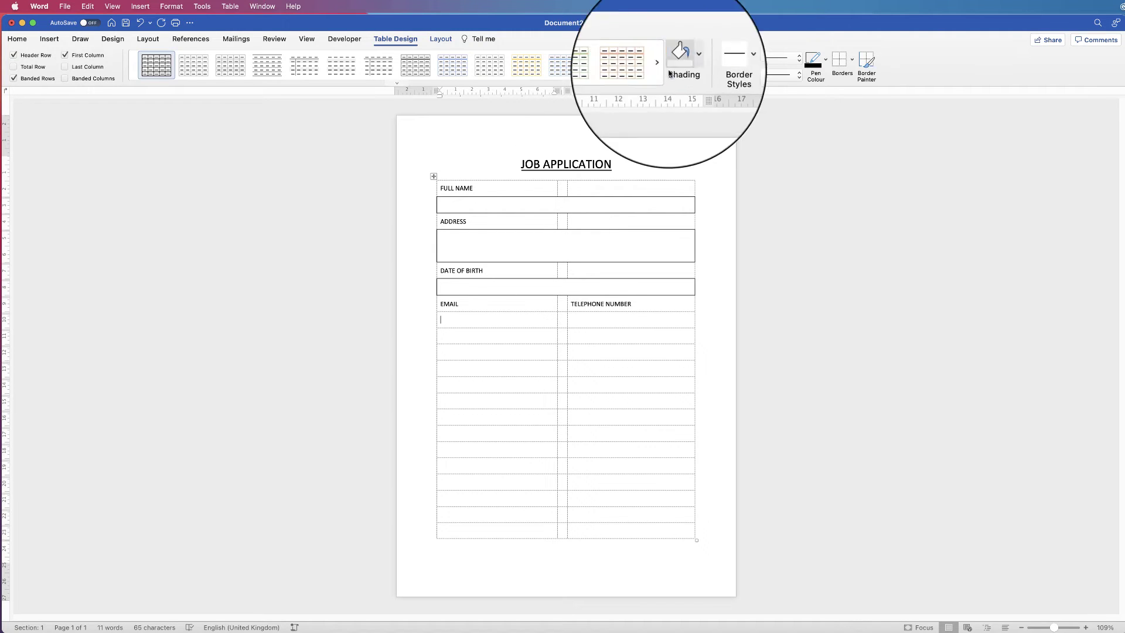
{"action": "left_click", "coordinate": [852, 60]}
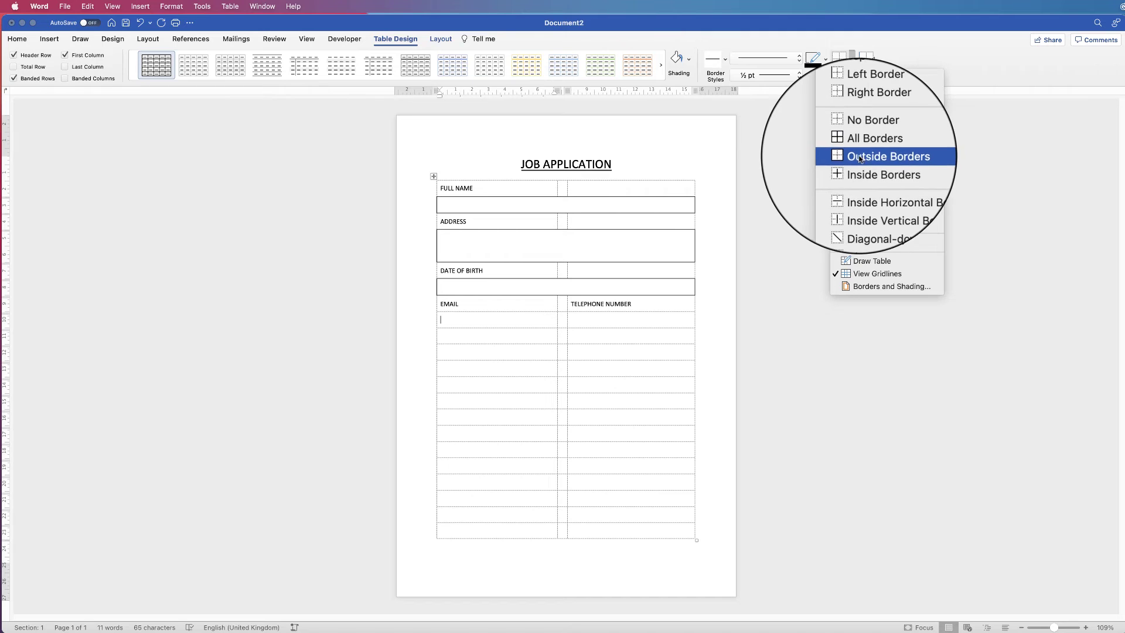
{"action": "left_click", "coordinate": [860, 157]}
{"action": "left_click", "coordinate": [642, 319]}
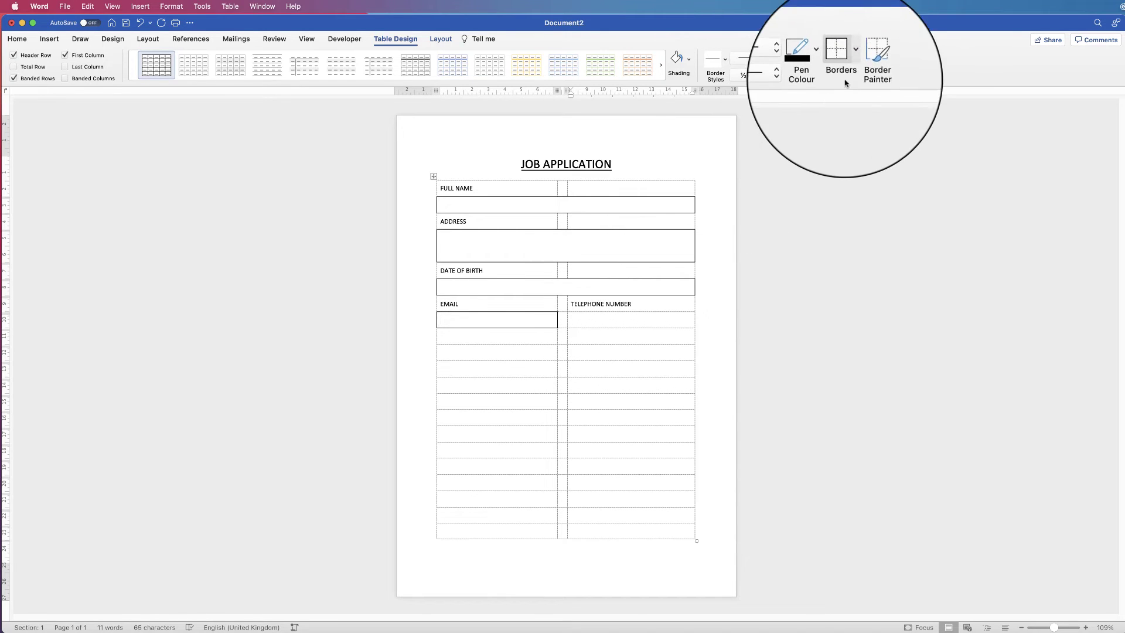
{"action": "left_click", "coordinate": [839, 59]}
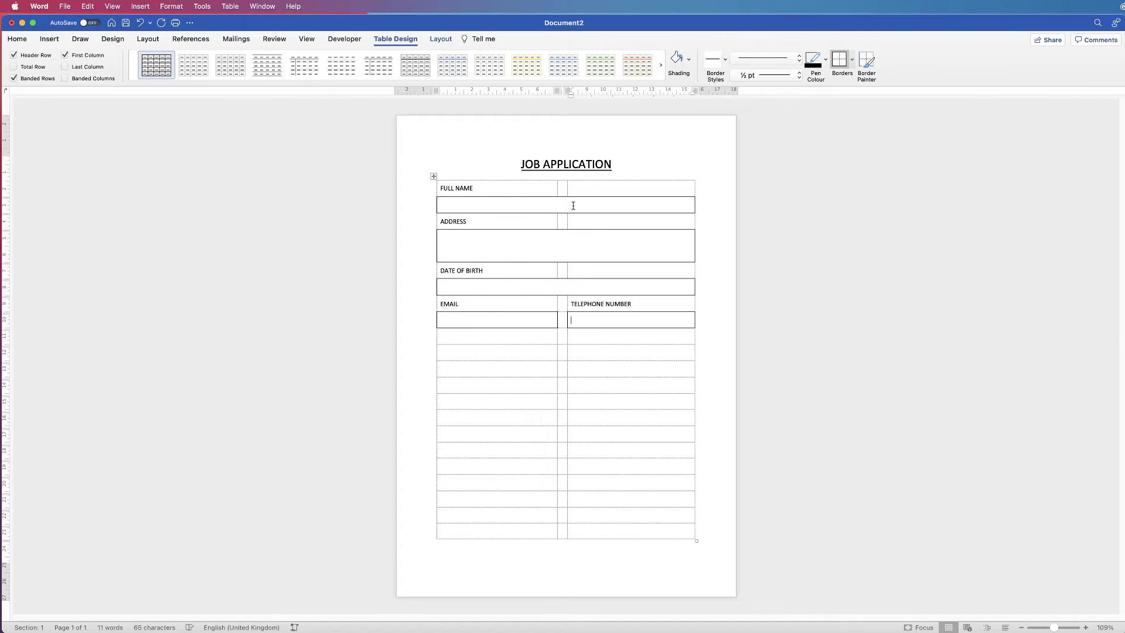
Hide the table's gridlines to preview the form and turn their display back on
{"action": "left_click", "coordinate": [434, 177]}
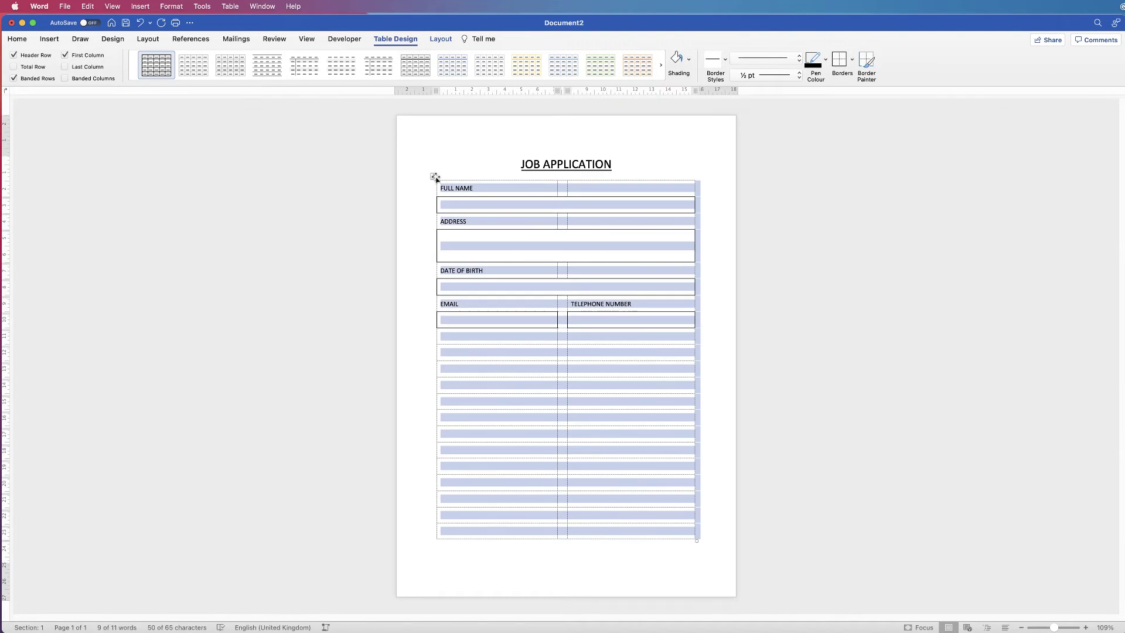
{"action": "left_click", "coordinate": [852, 59]}
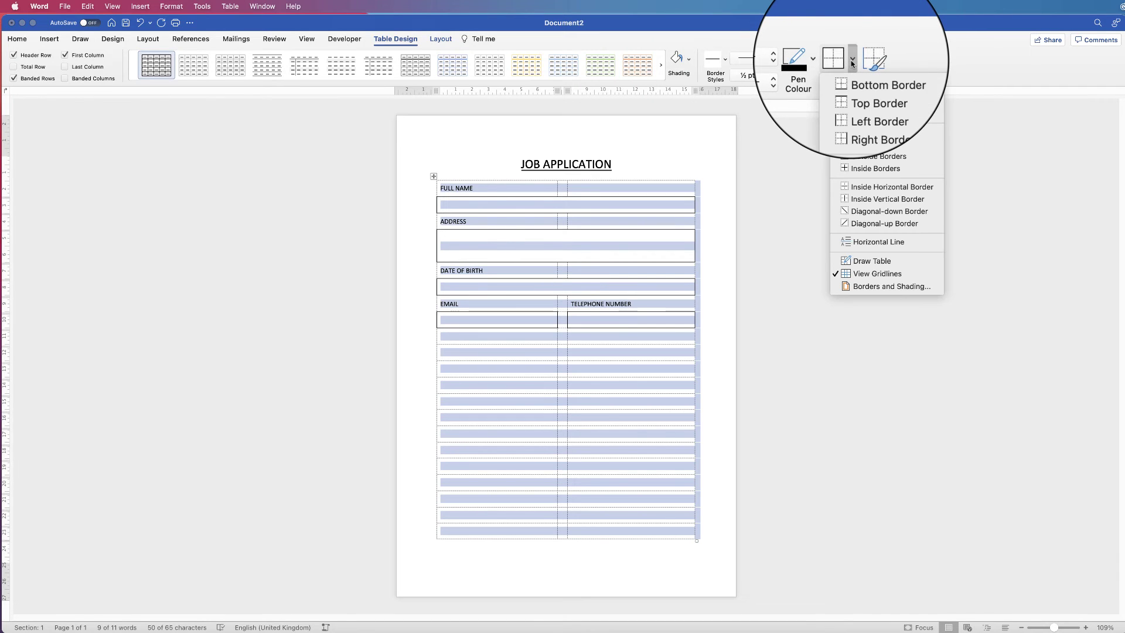
{"action": "left_click", "coordinate": [887, 273]}
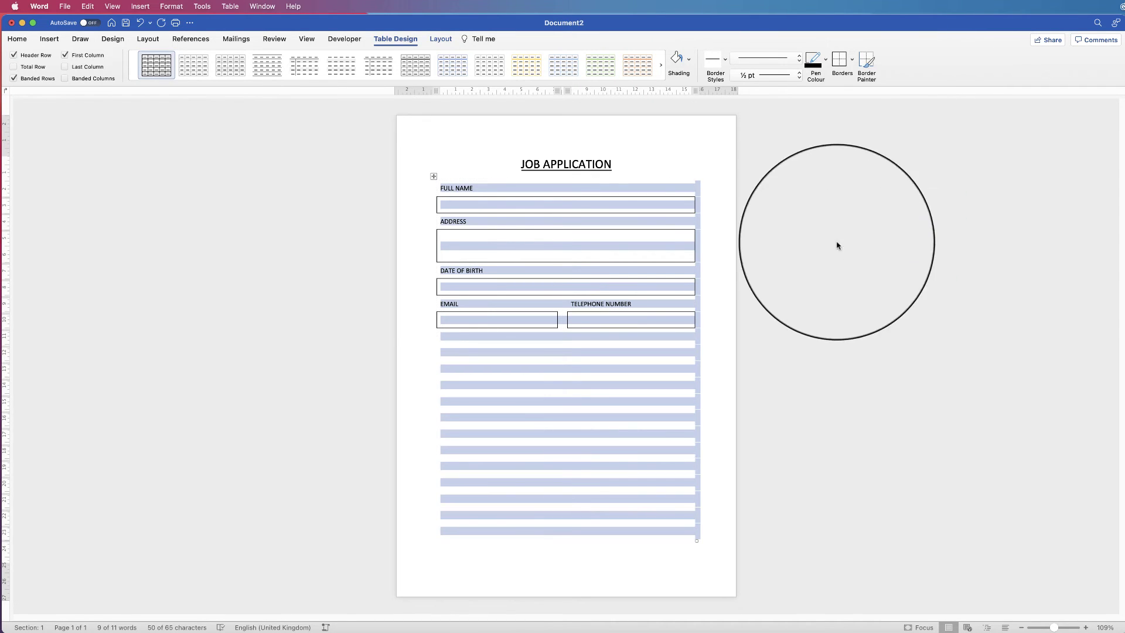
{"action": "left_click", "coordinate": [711, 169]}
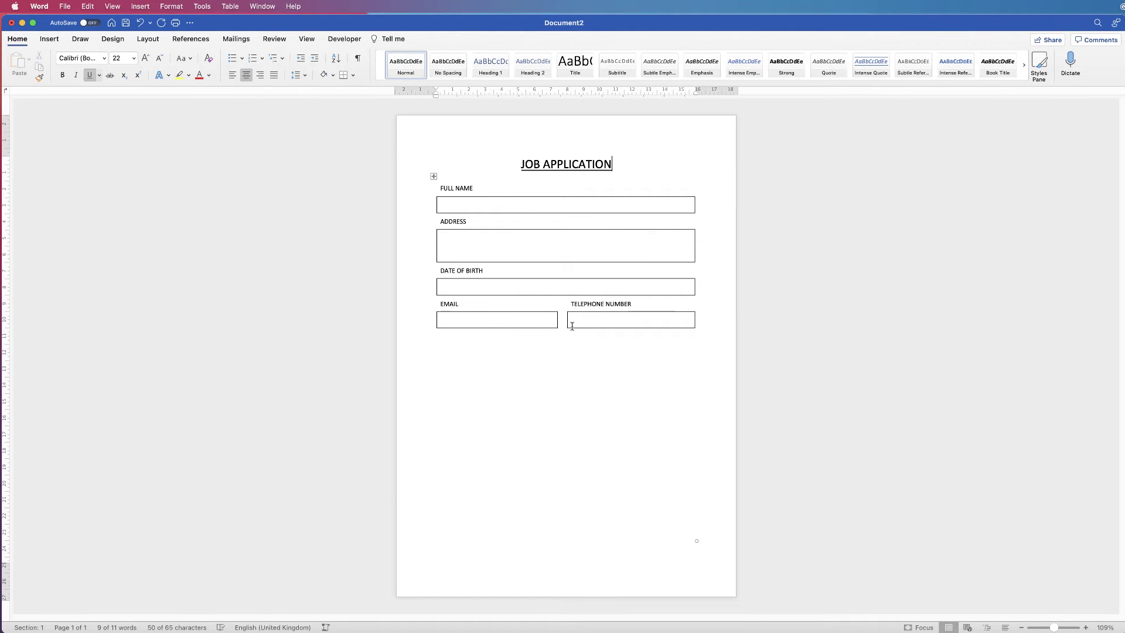
{"action": "left_click", "coordinate": [434, 177]}
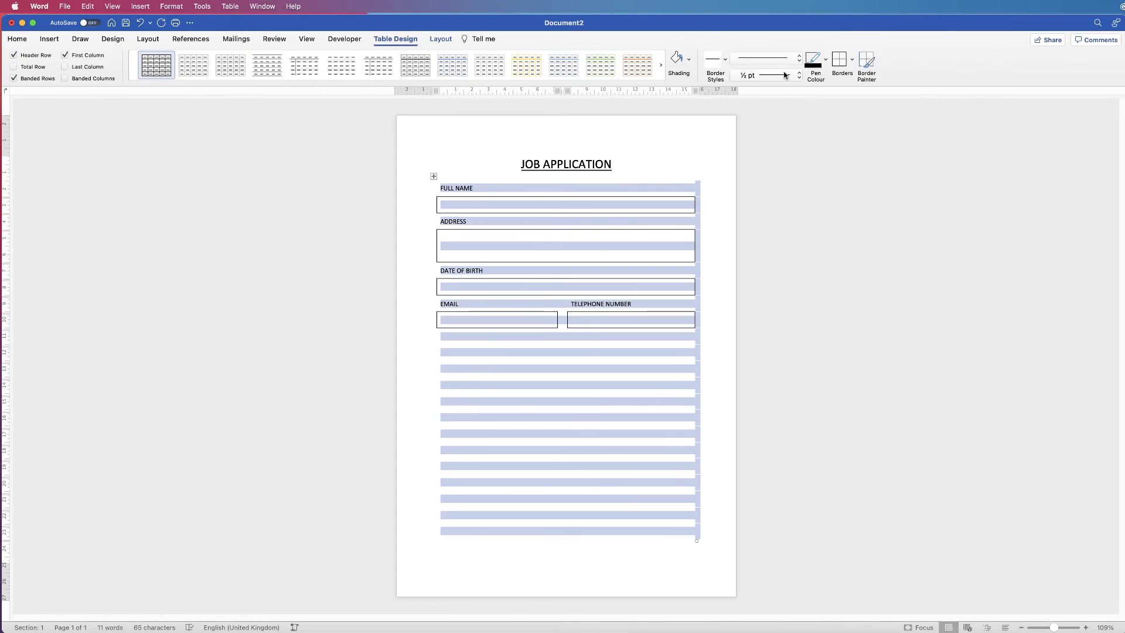
{"action": "left_click", "coordinate": [853, 63]}
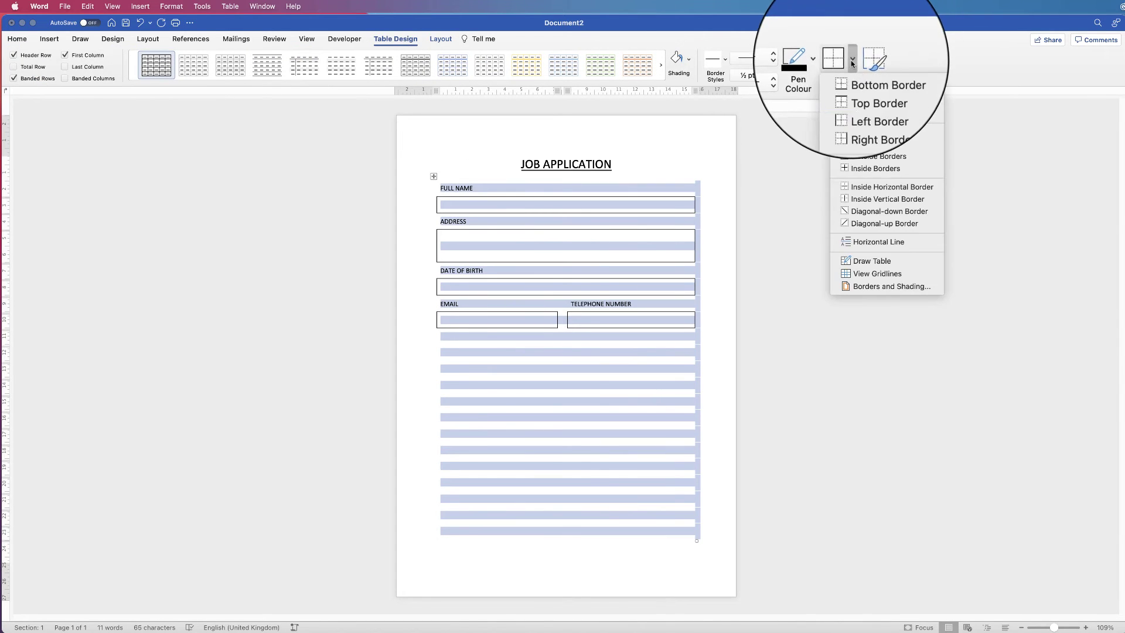
{"action": "left_click", "coordinate": [877, 274]}
Enter "POSITION APPLIED FOR" in the row below the email box, then merge the row beneath it and apply outside borders
{"action": "left_click", "coordinate": [506, 340]}
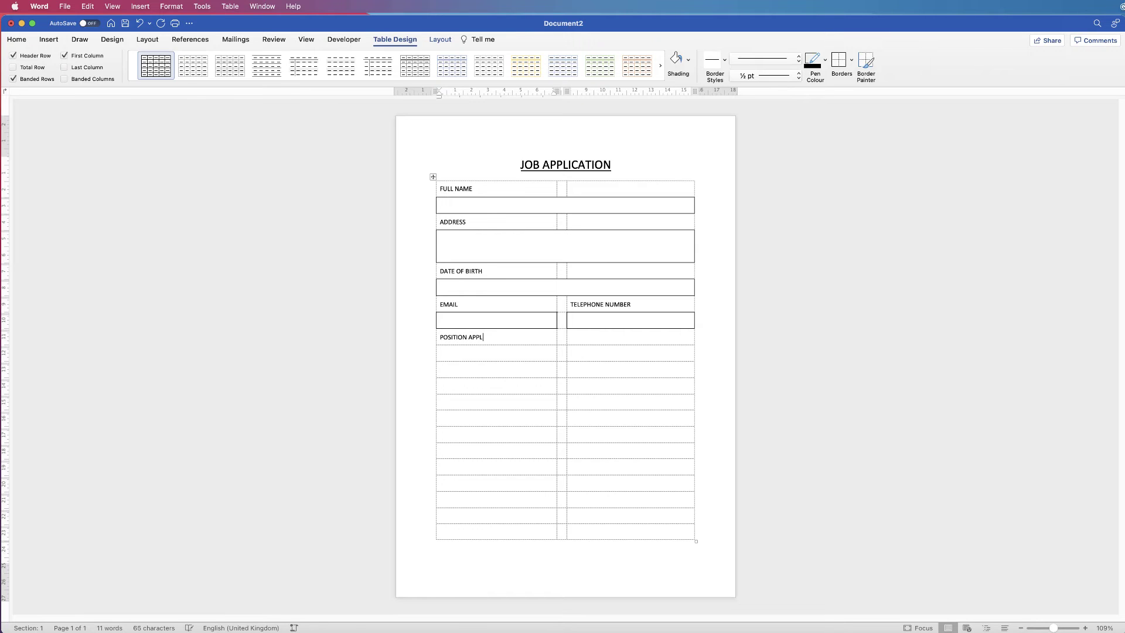
{"action": "type", "text": "POSITION APPLIED FOR"}
{"action": "left_click_drag", "start_coordinate": [553, 354], "coordinate": [573, 356]}
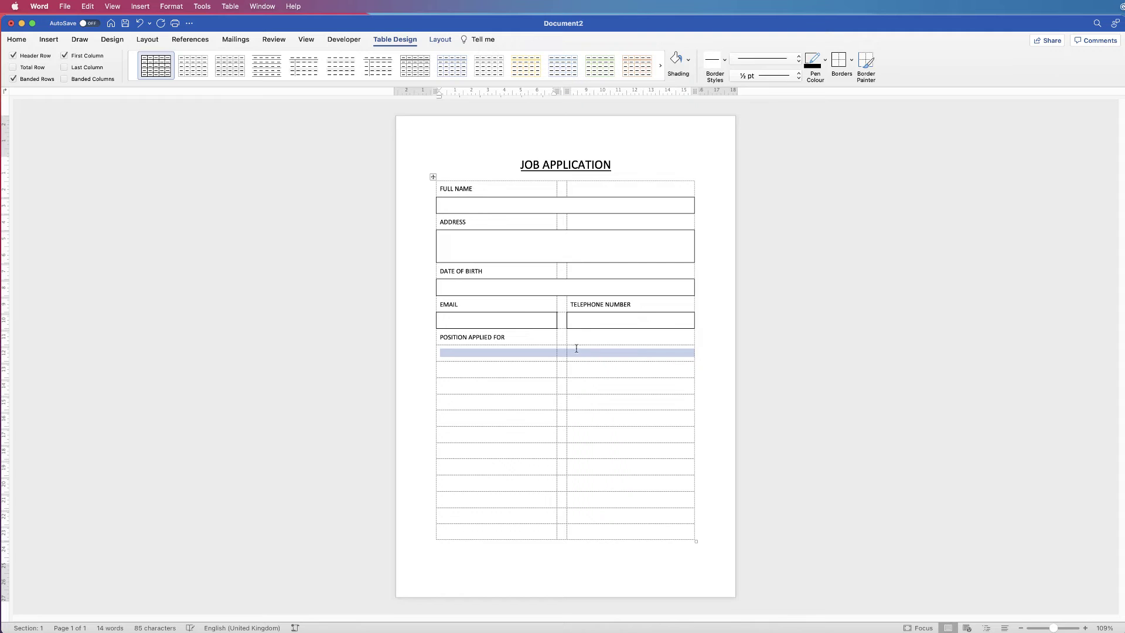
{"action": "left_click", "coordinate": [437, 41]}
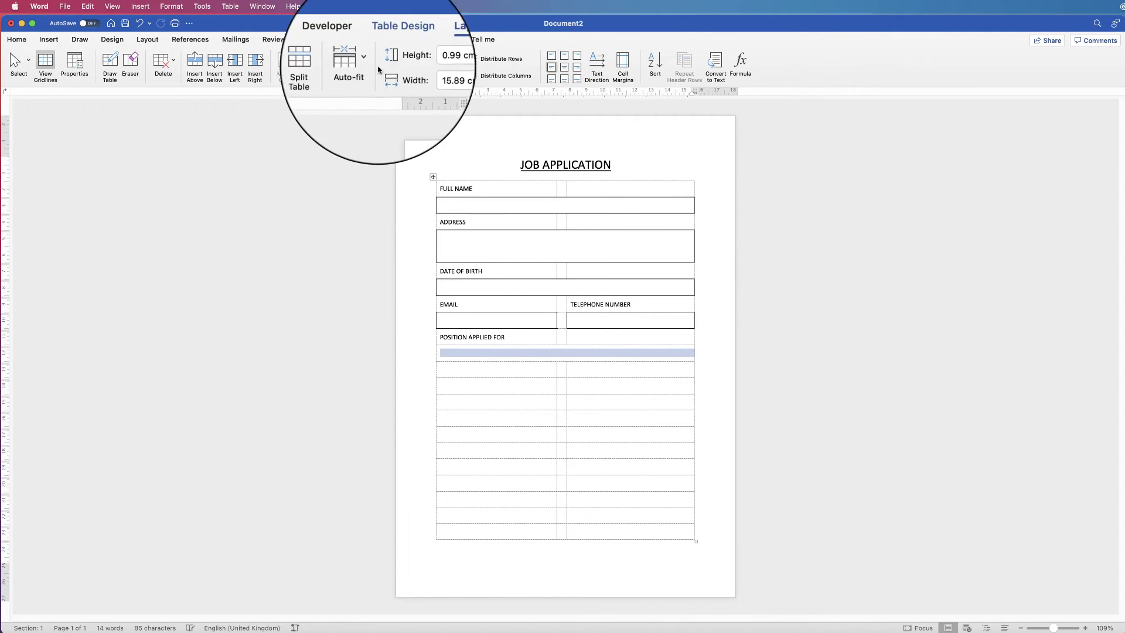
{"action": "left_click", "coordinate": [395, 40]}
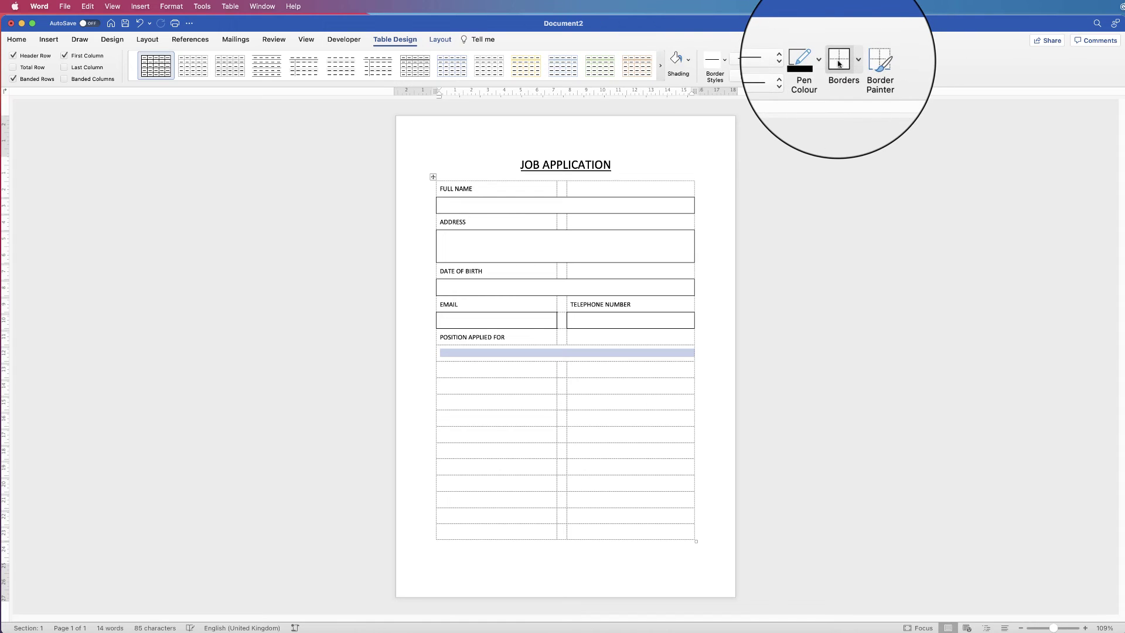
{"action": "left_click", "coordinate": [839, 61]}
Label the next free row "PREVIOUS EMPLOYER" and make the row beneath it a single full-width box with outside borders
{"action": "left_click", "coordinate": [518, 337]}
{"action": "type", "text": "PREVIOUS EMPLOYER"}
{"action": "left_click", "coordinate": [432, 386]}
{"action": "left_click", "coordinate": [839, 61]}
Label the next free row "DATES OF PREVIOUS EMPLOYMENT" and make the row beneath it a single full-width bordered box
{"action": "left_click", "coordinate": [469, 404]}
{"action": "type", "text": "DATES OF PREVIOUS EMPLOY"}
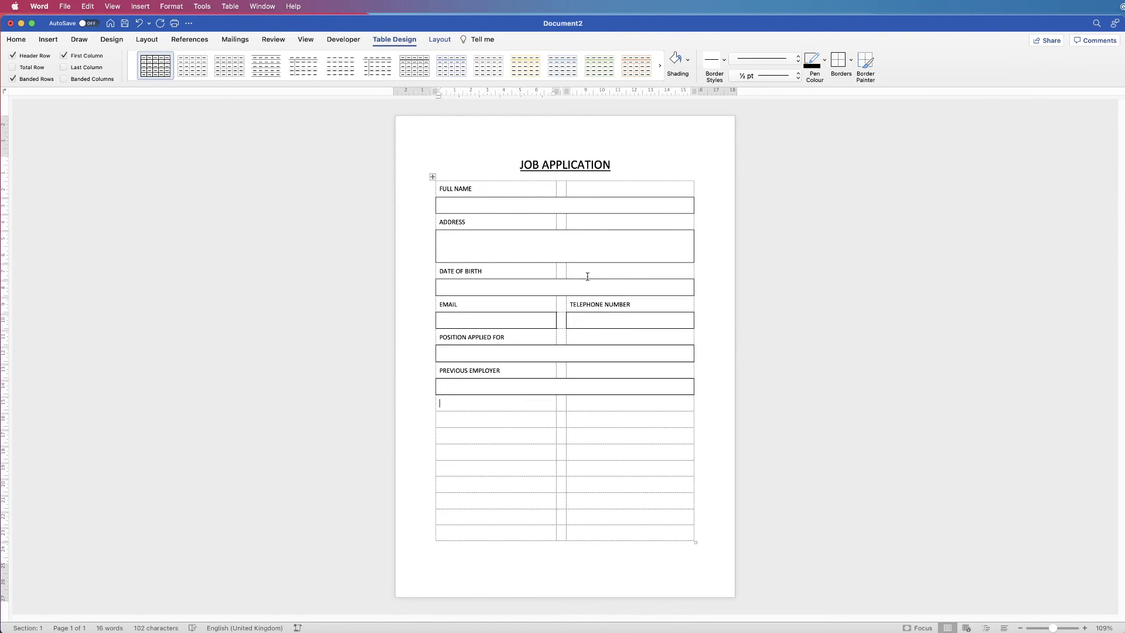
{"action": "type", "text": "MENT"}
{"action": "left_click", "coordinate": [432, 419]}
{"action": "left_click", "coordinate": [839, 61]}
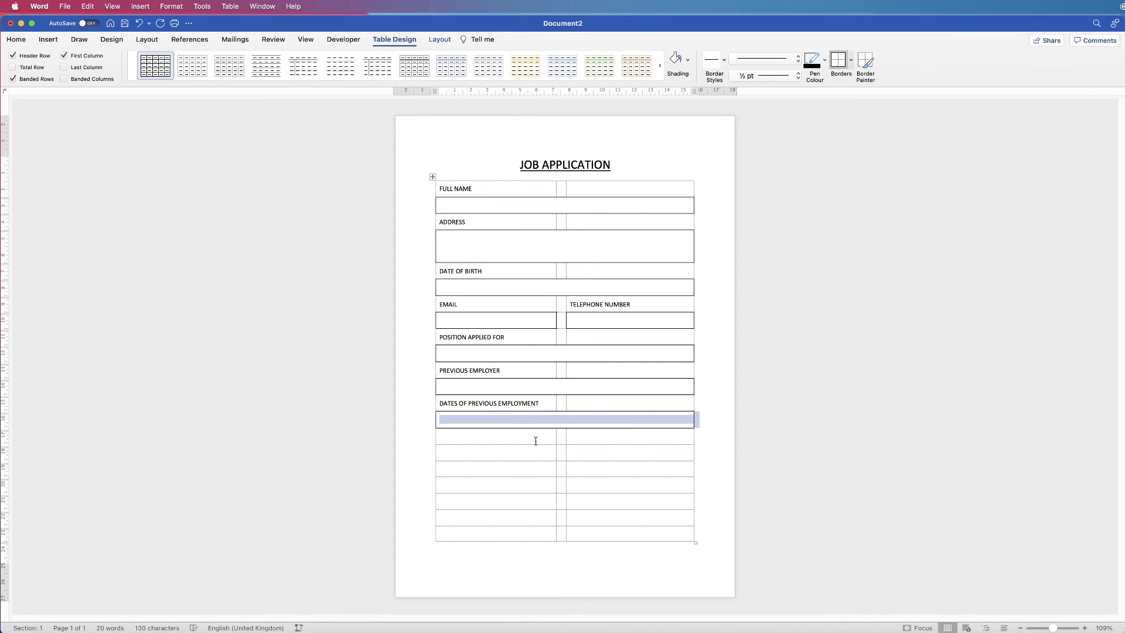
Enter "AREAS OF EXPERTISE (PLEASE CIRCLE)" below the employment dates box and merge the cells of the row beneath it
{"action": "left_click", "coordinate": [536, 441]}
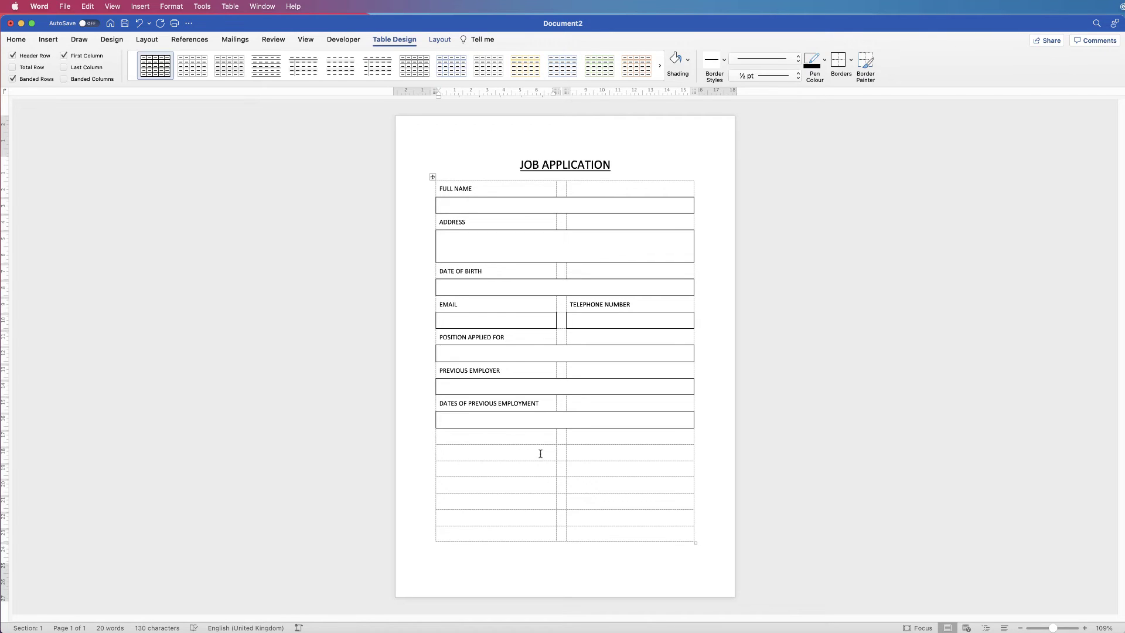
{"action": "type", "text": "AREAS OF EXPERTISE (PLEASE CIRCLE)"}
{"action": "left_click_drag", "start_coordinate": [525, 453], "coordinate": [583, 450]}
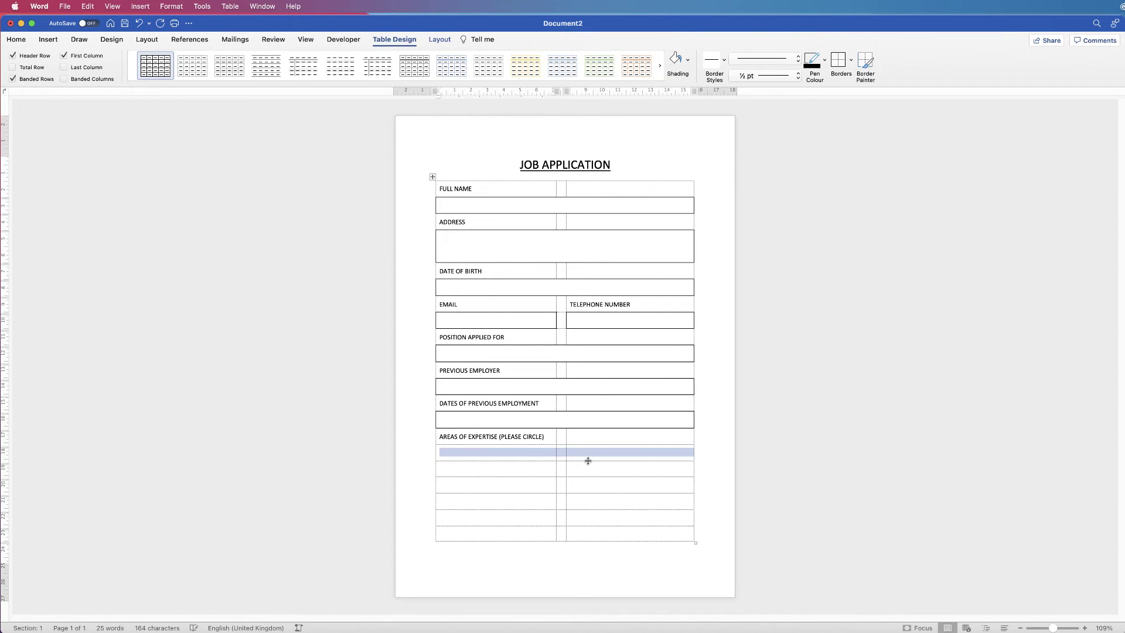
{"action": "left_click", "coordinate": [439, 39]}
{"action": "left_click", "coordinate": [291, 67]}
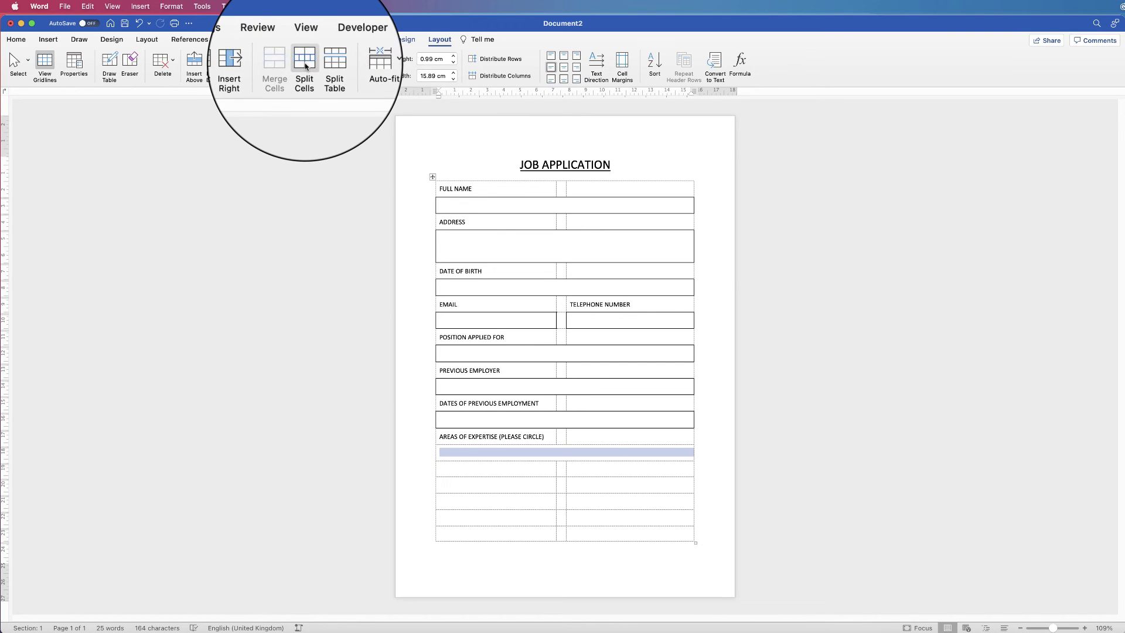
Split the merged row under the areas of expertise label into 5 columns and 1 row, and apply all borders to it
{"action": "left_click", "coordinate": [304, 61]}
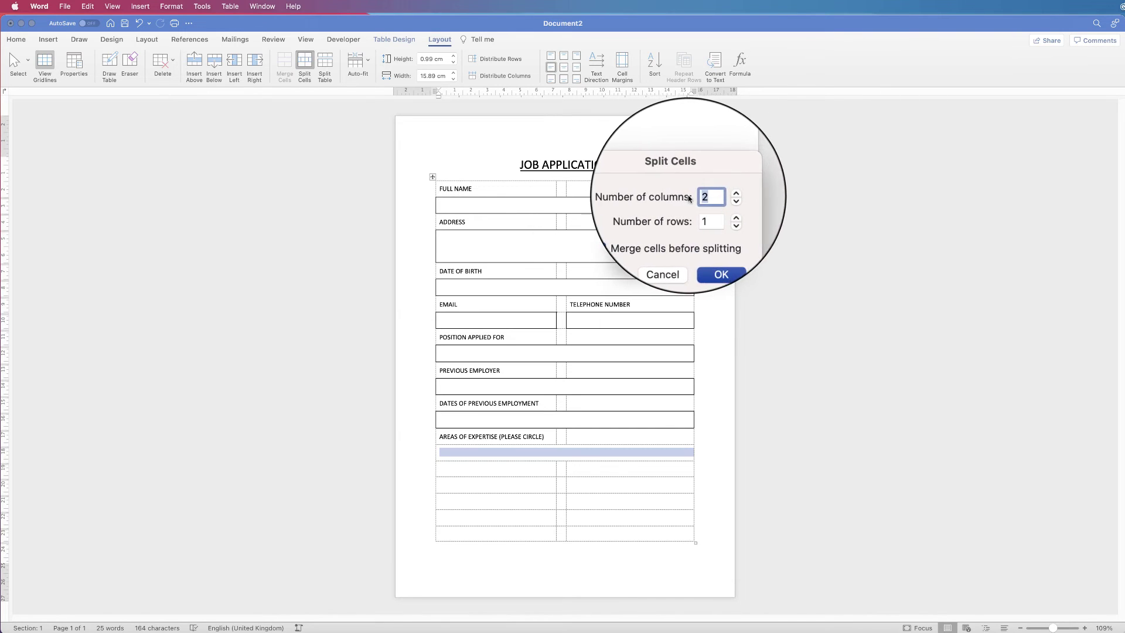
{"action": "type", "text": "5"}
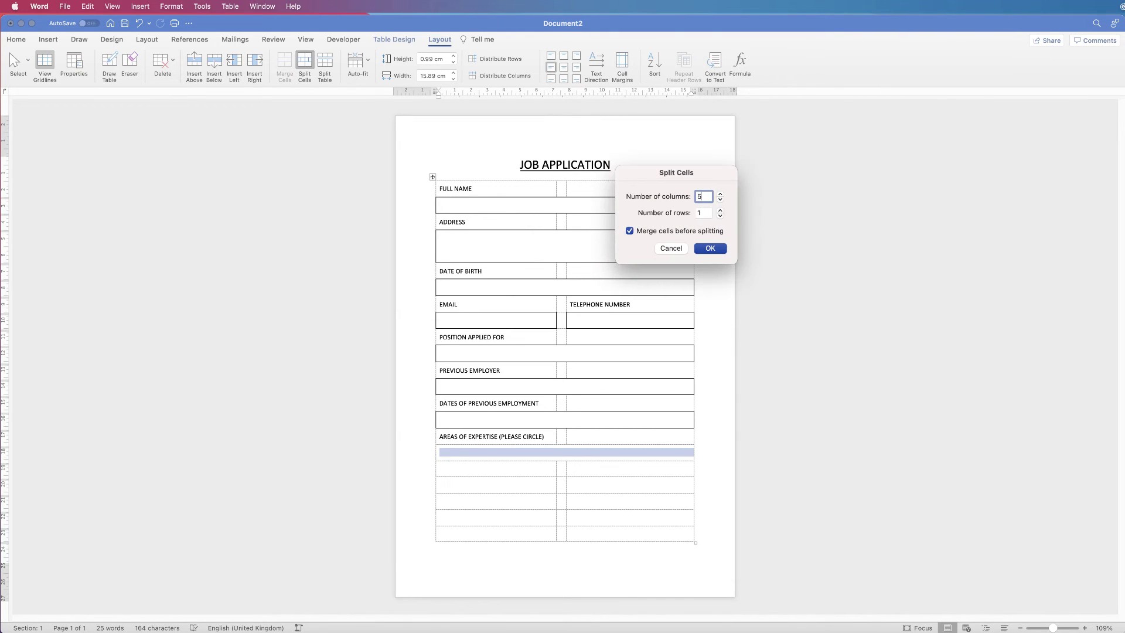
{"action": "key", "text": "Return"}
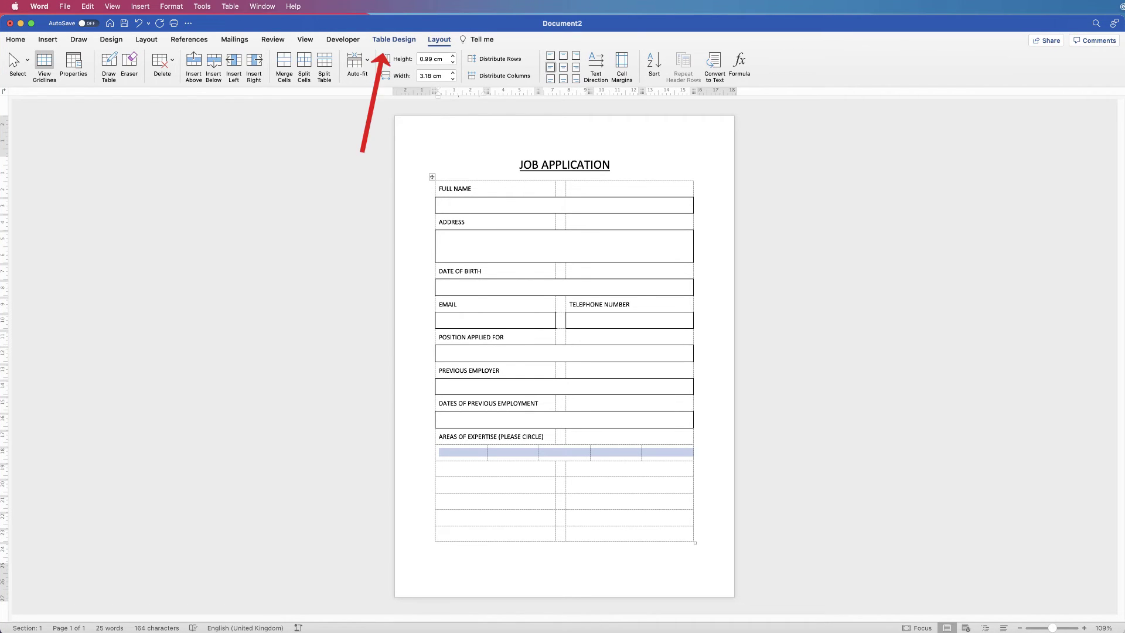
{"action": "left_click", "coordinate": [394, 39]}
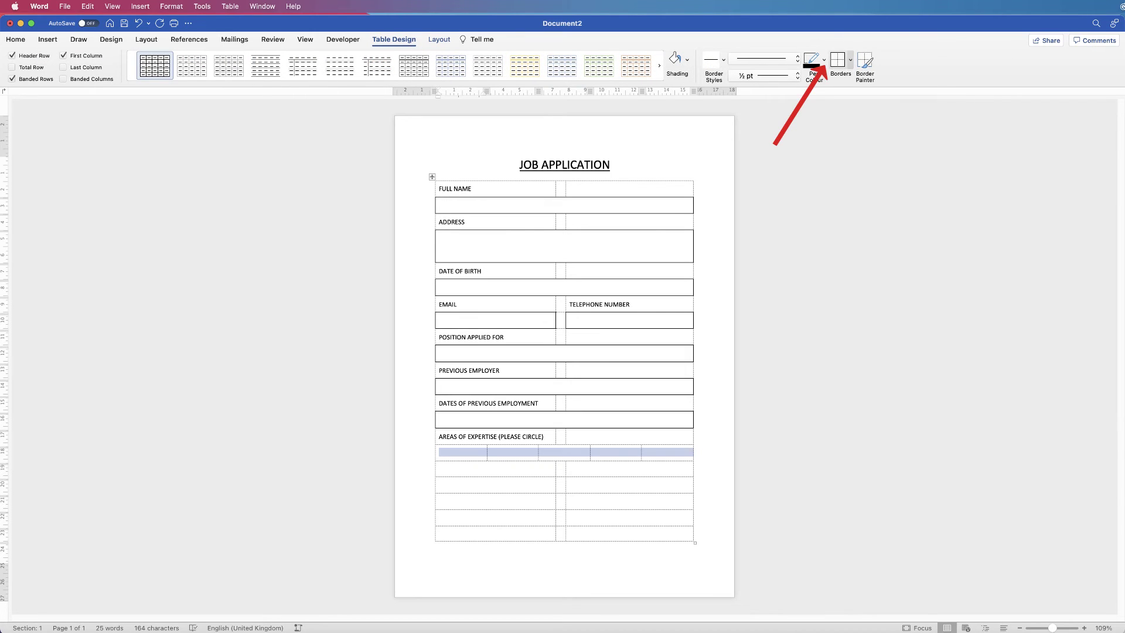
{"action": "left_click", "coordinate": [850, 59]}
{"action": "left_click", "coordinate": [868, 145]}
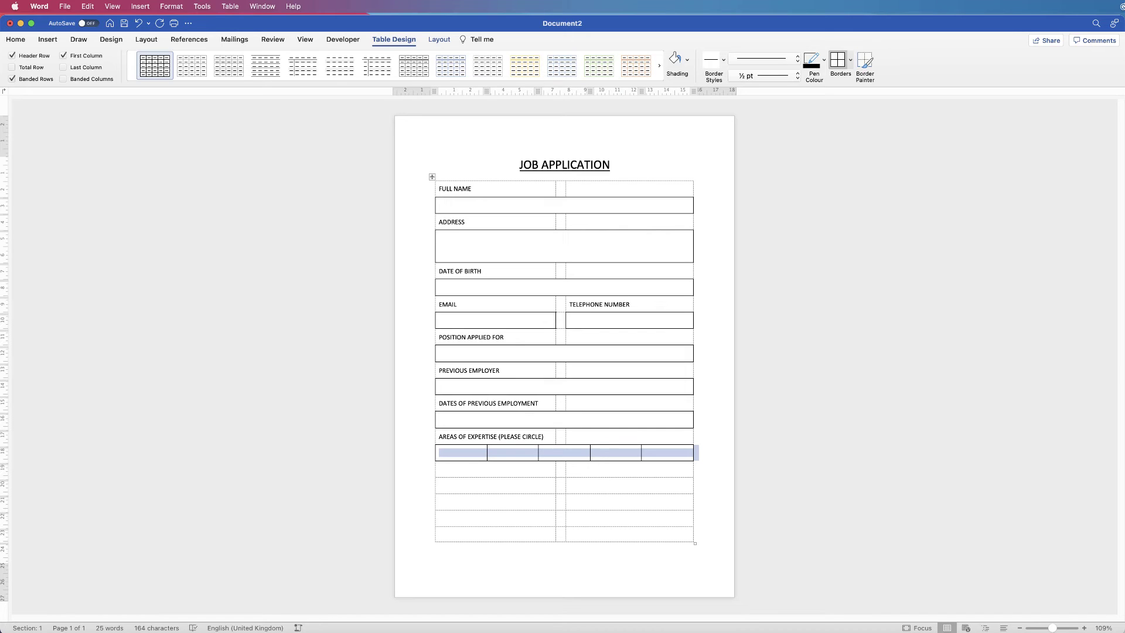
Fill the five expertise cells with "MARKETING", "SOFTWARE", "MANAGEMENT", "HR" and "RECRUITMENT", and centre their text horizontally and vertically
{"action": "left_click", "coordinate": [439, 452]}
{"action": "type", "text": "MARKETING"}
{"action": "key", "text": "Tab"}
{"action": "type", "text": "SOFTWARE"}
{"action": "key", "text": "Tab"}
{"action": "type", "text": "MANAGEMENT"}
{"action": "key", "text": "Tab"}
{"action": "type", "text": "HR\tRECRUITMENT"}
{"action": "left_click_drag", "start_coordinate": [476, 453], "coordinate": [666, 455]}
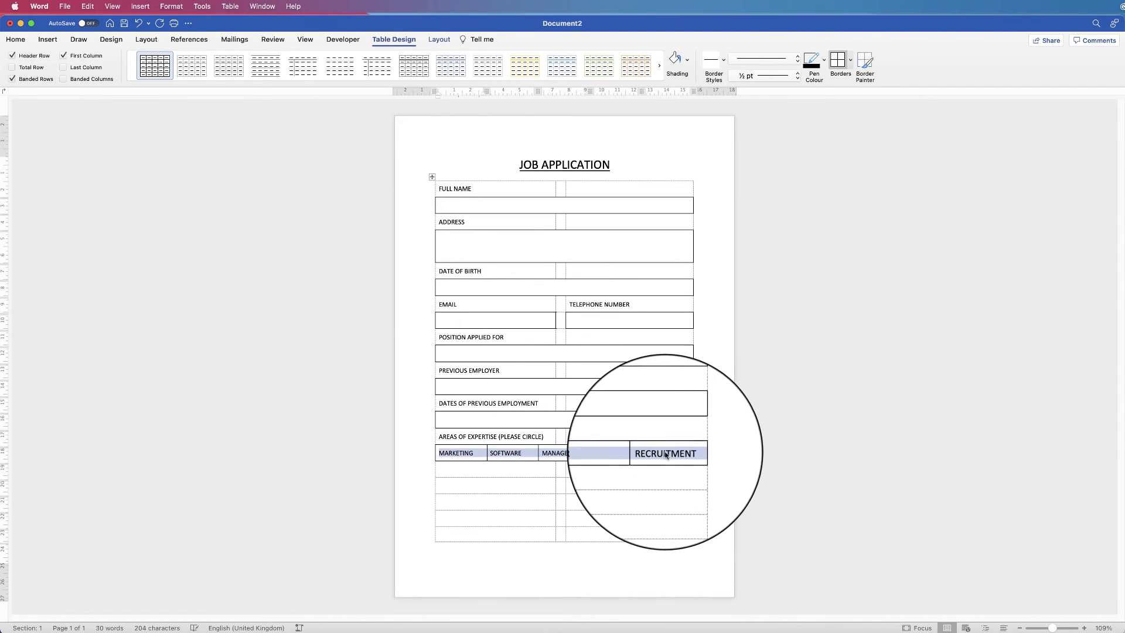
{"action": "left_click", "coordinate": [439, 39]}
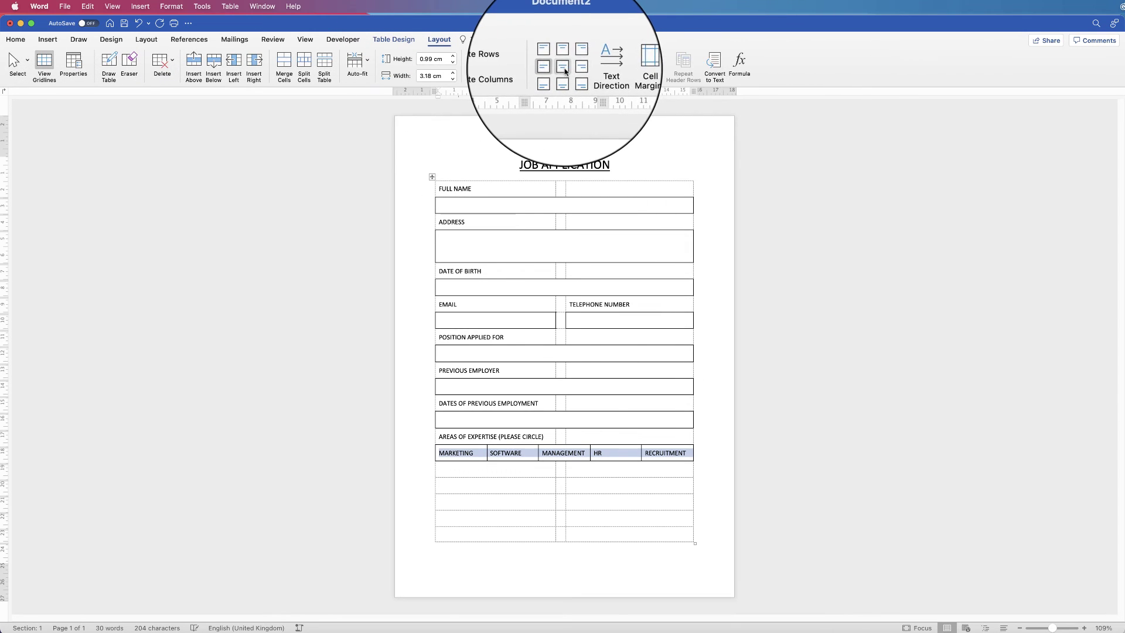
{"action": "left_click", "coordinate": [563, 67]}
Enter "ARE YOU LEGALLY ALLOWED TO WORK IN THE UK?" below the expertise row, and merge and split the row beneath it into 7 columns
{"action": "left_click", "coordinate": [523, 473]}
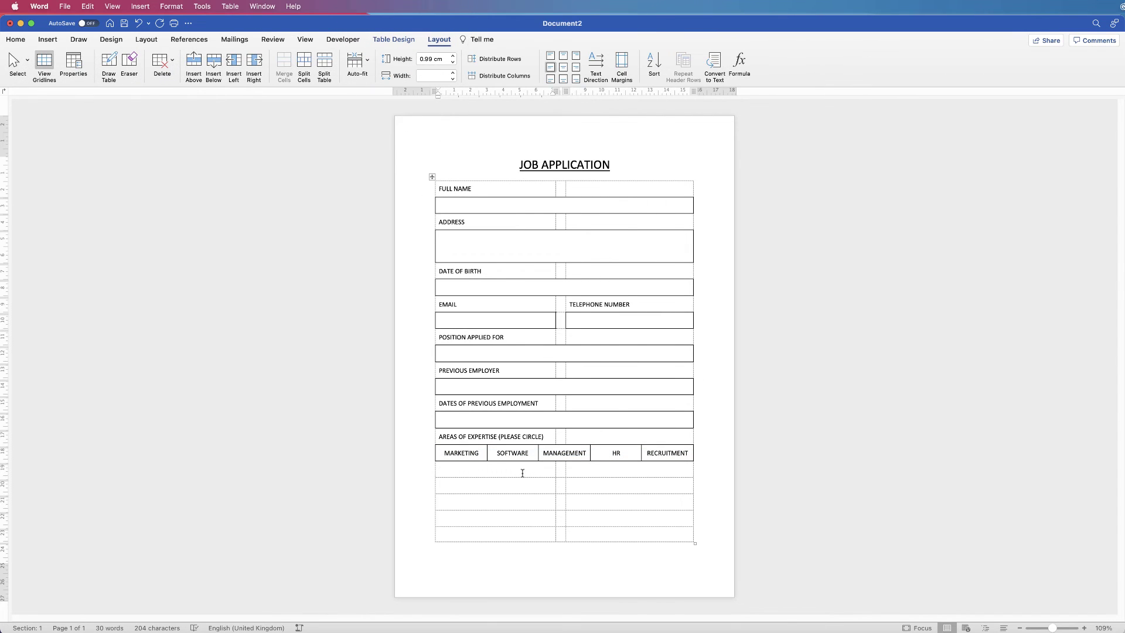
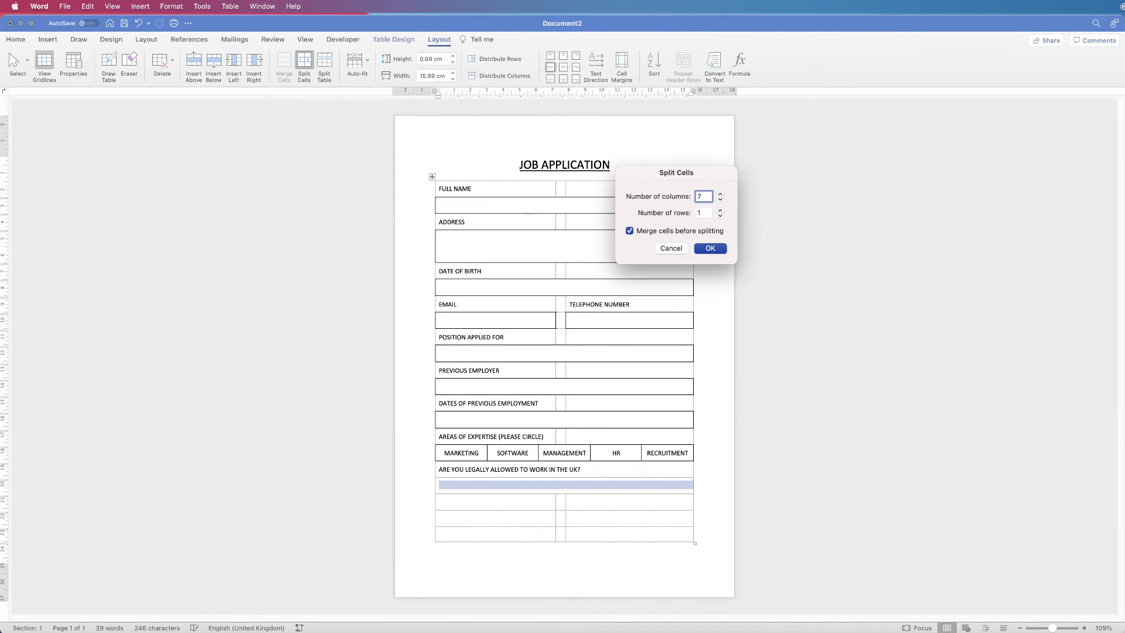
{"action": "key", "text": "Return"}
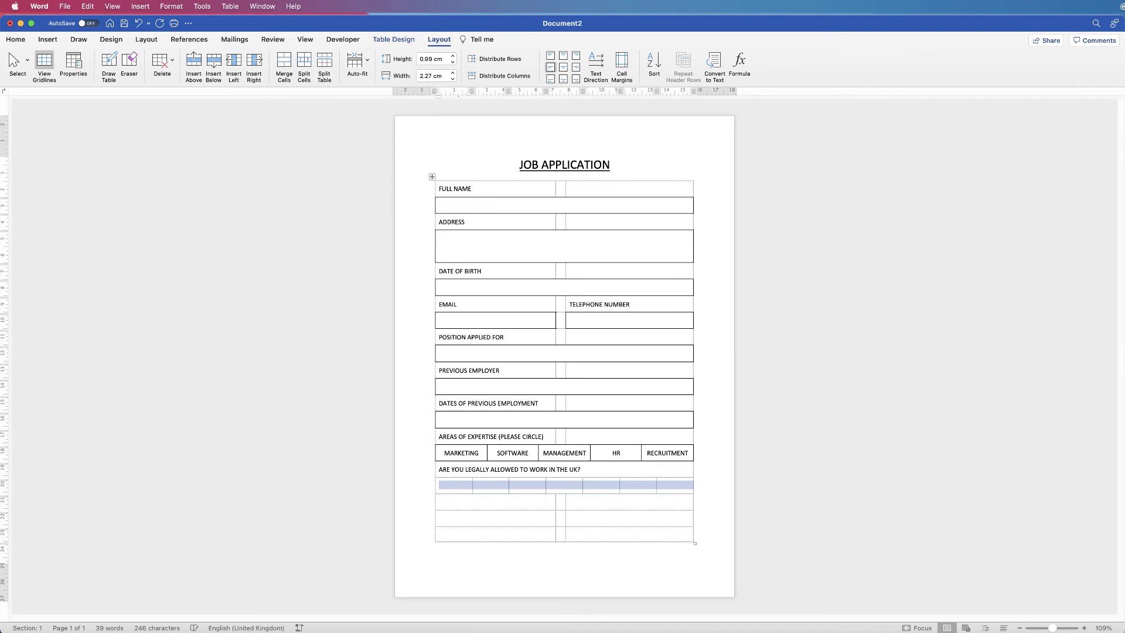
Enter "YES" and "NO" in the first and third of the seven cells, and apply outside borders to the cell following each
{"action": "left_click", "coordinate": [439, 484]}
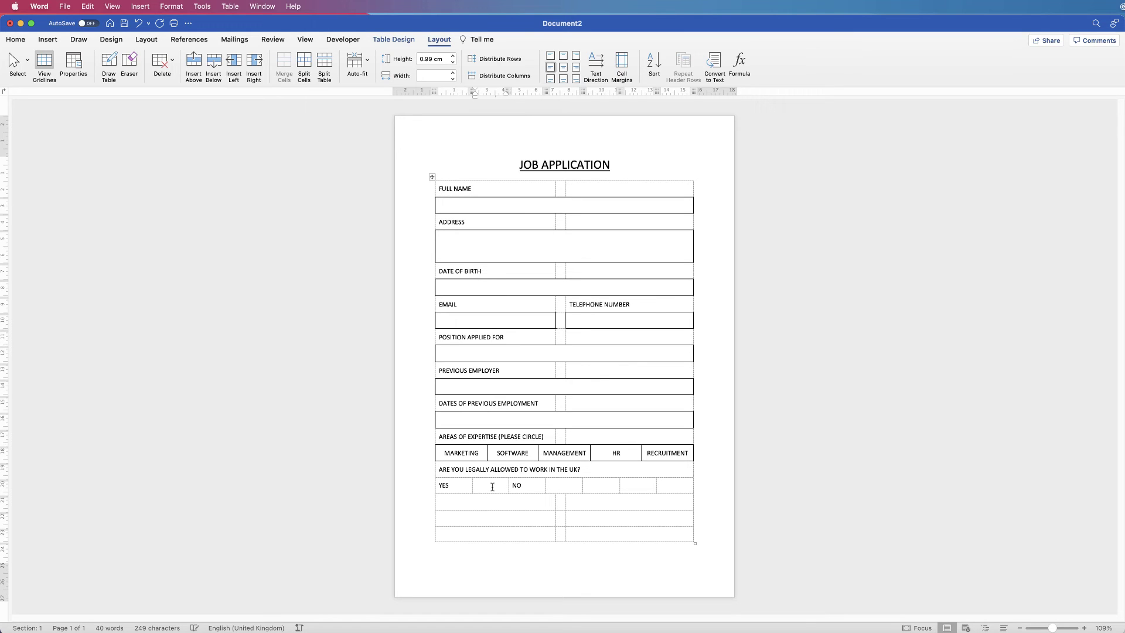
{"action": "left_click", "coordinate": [394, 39]}
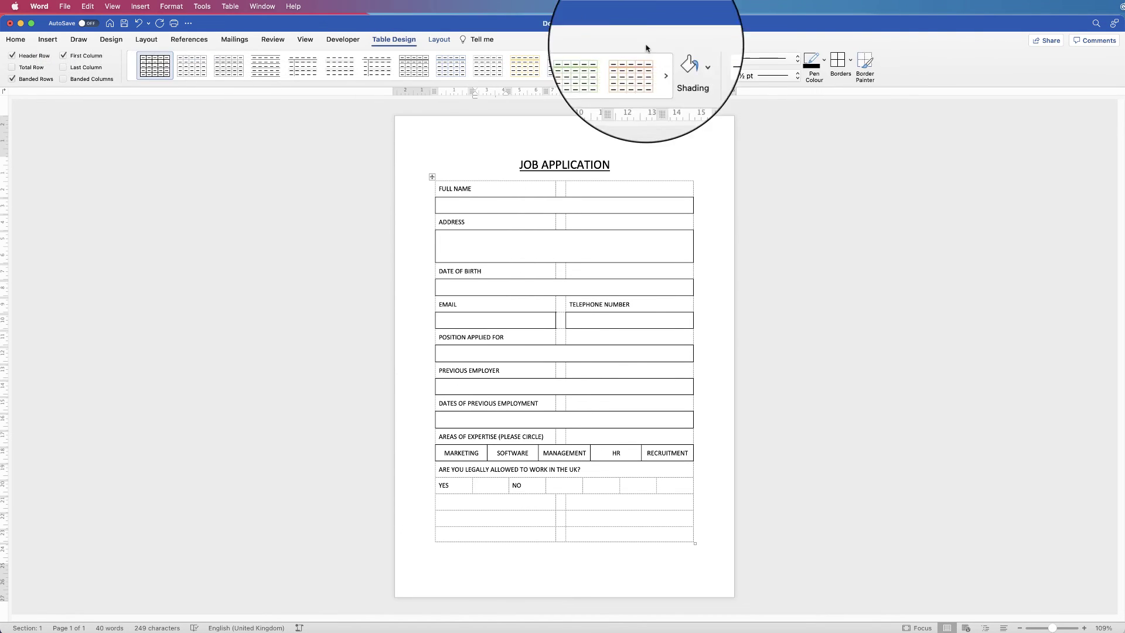
{"action": "left_click", "coordinate": [850, 60]}
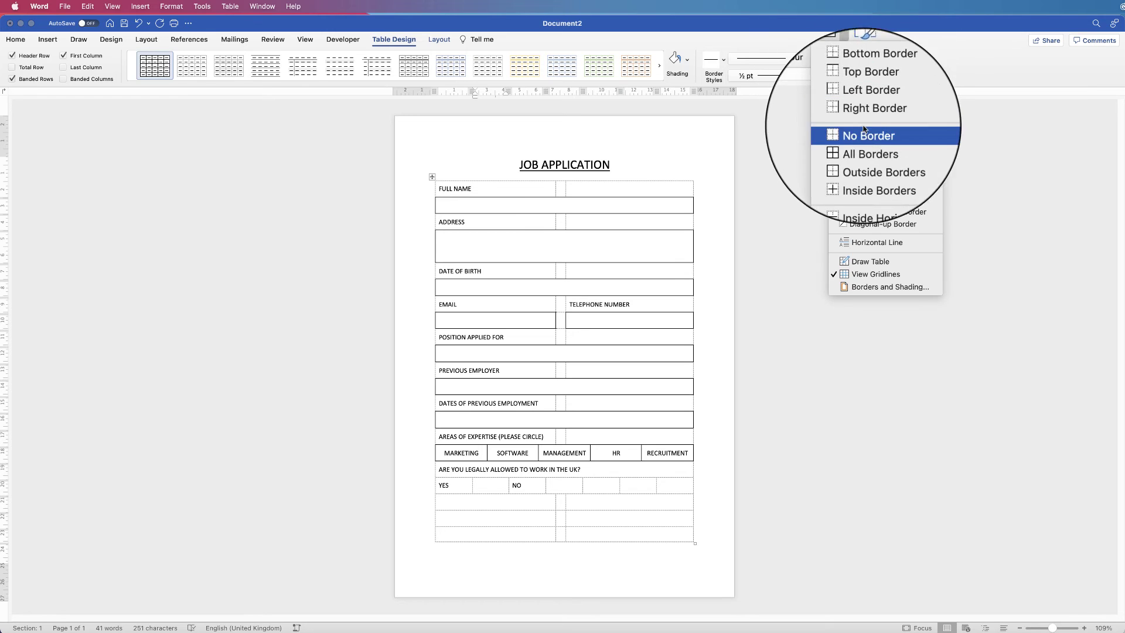
{"action": "left_click", "coordinate": [865, 157]}
{"action": "left_click", "coordinate": [563, 485]}
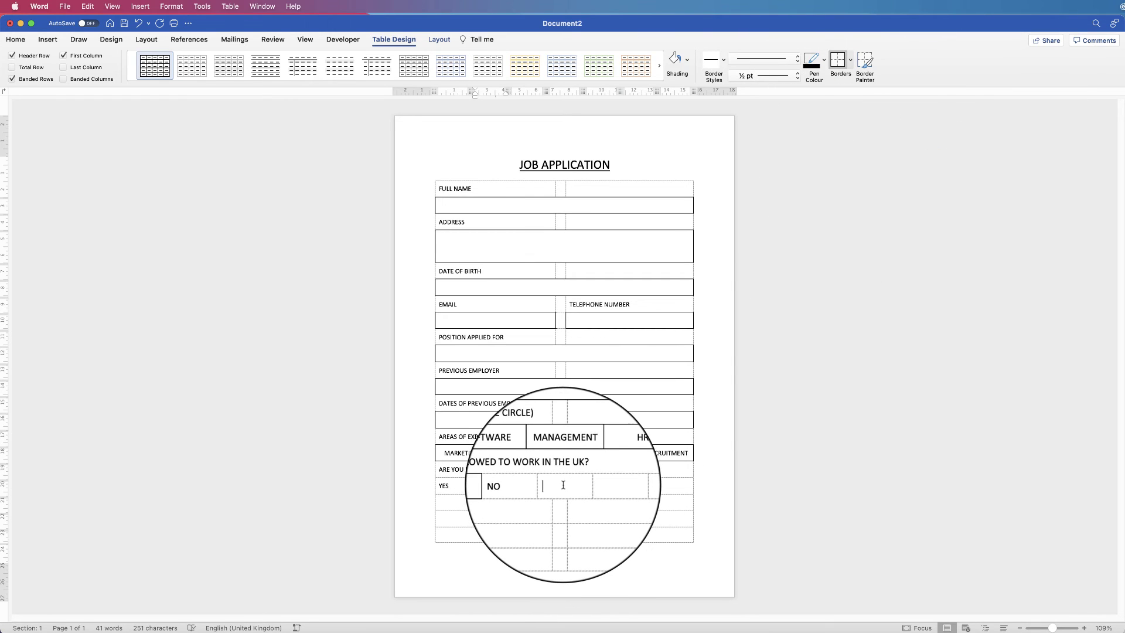
{"action": "left_click", "coordinate": [838, 59]}
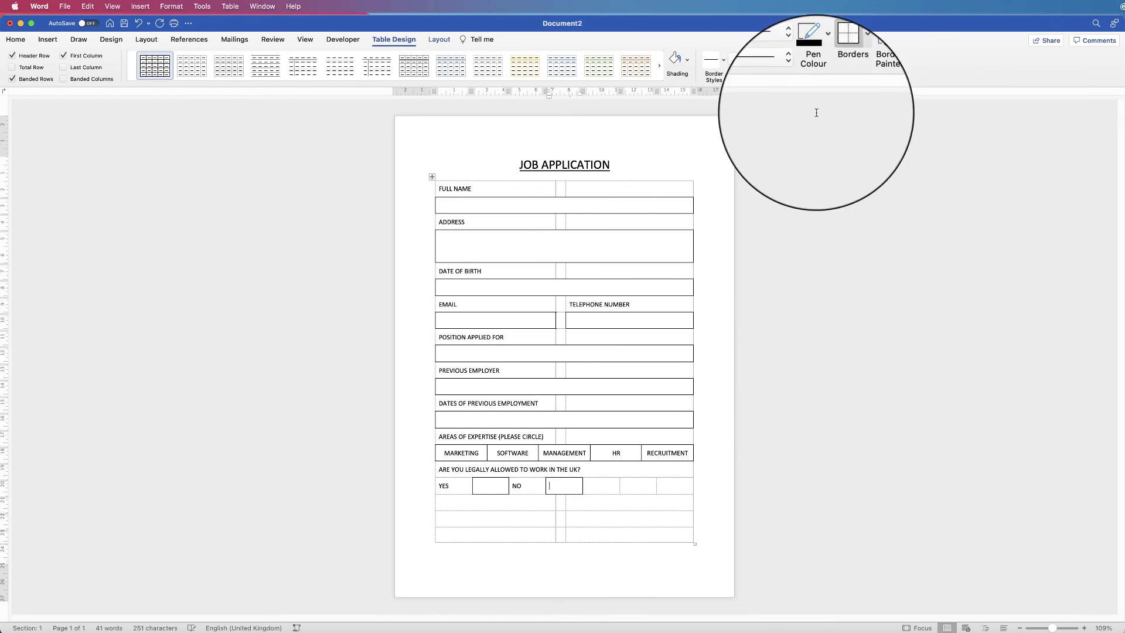
Align the "NO" and "YES" labels centre right so they sit beside their answer boxes
{"action": "left_click", "coordinate": [518, 487]}
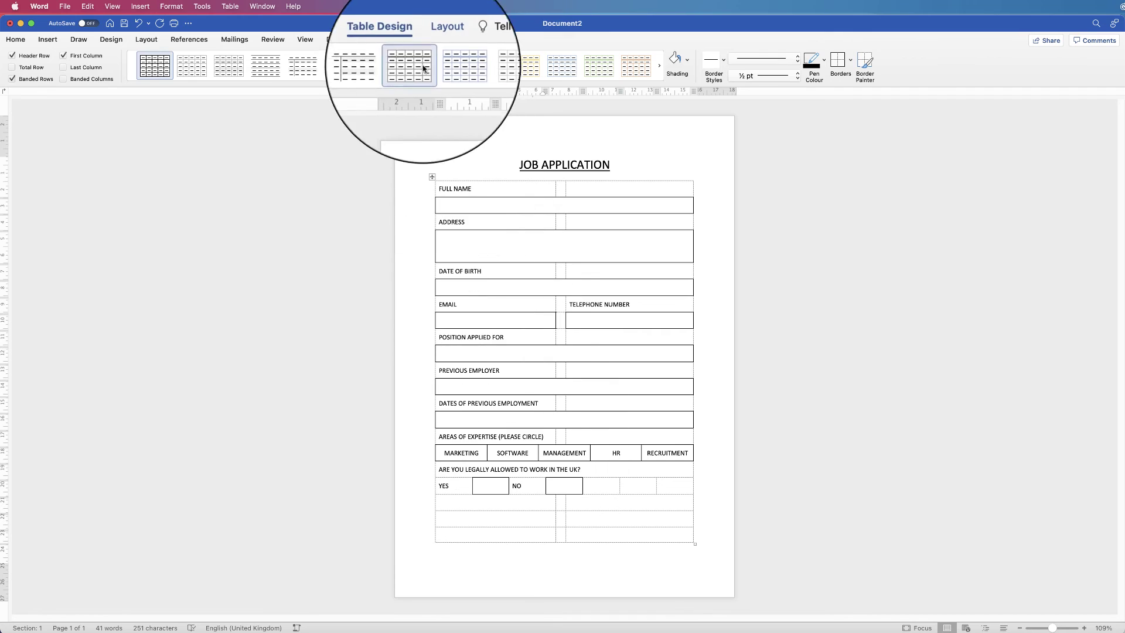
{"action": "left_click", "coordinate": [438, 39]}
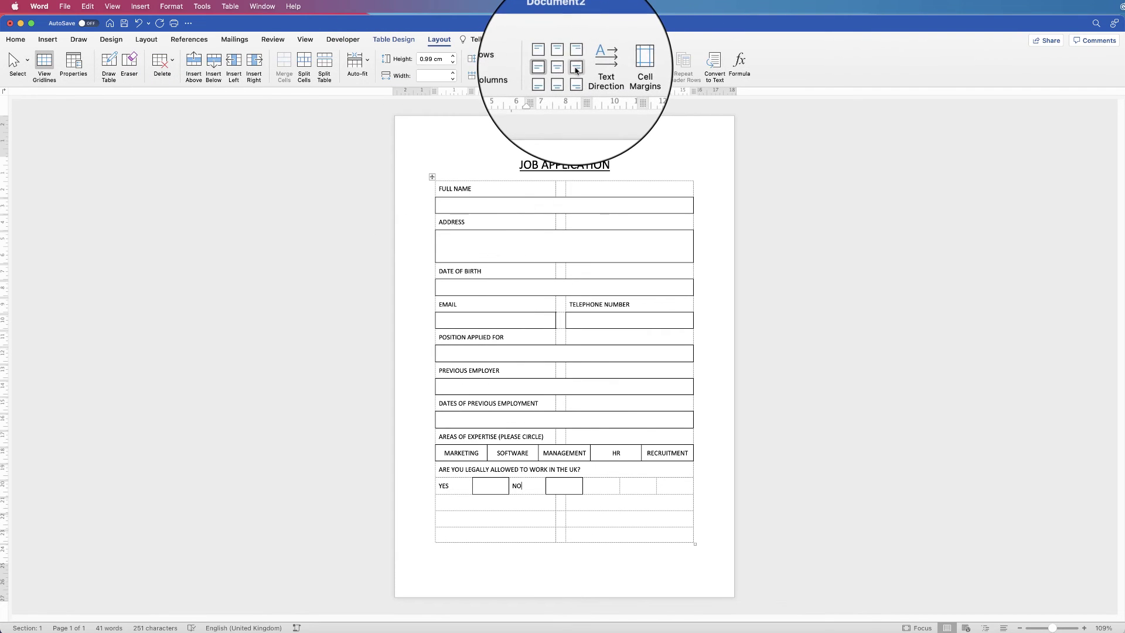
{"action": "left_click", "coordinate": [451, 486]}
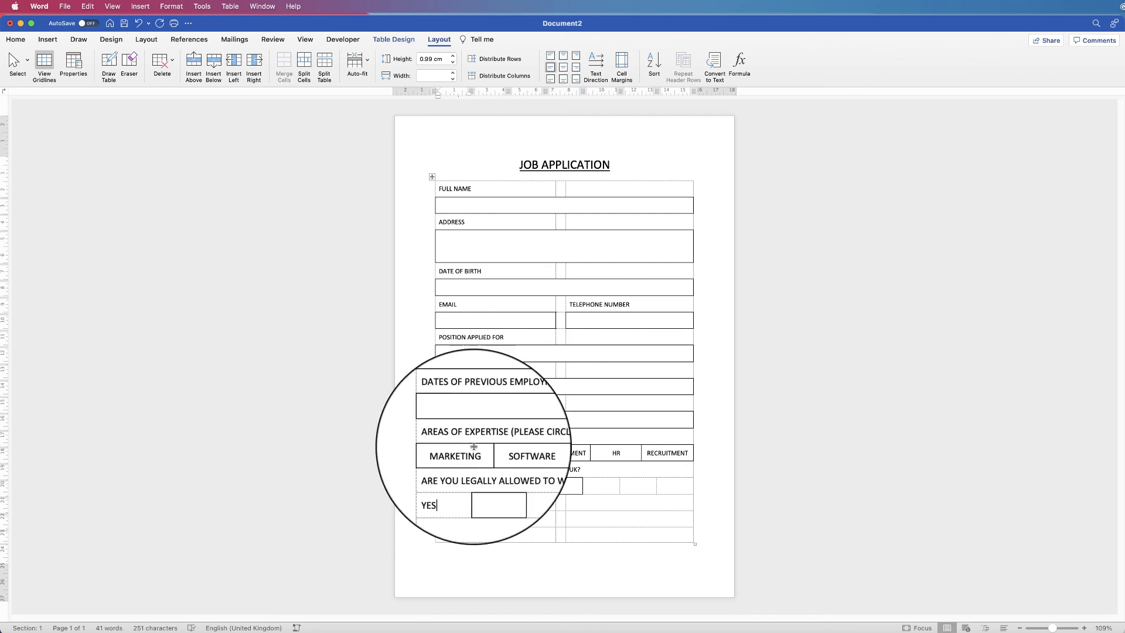
{"action": "left_click", "coordinate": [576, 67]}
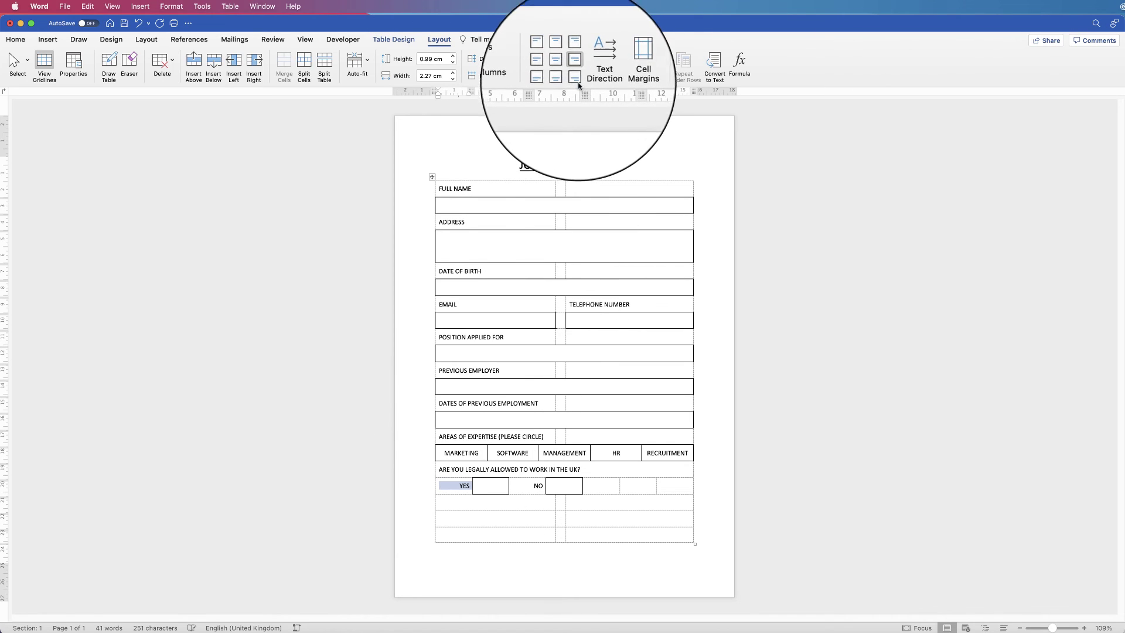
Hide the gridlines of the whole table to preview the extended form, and show them again
{"action": "left_click", "coordinate": [432, 176]}
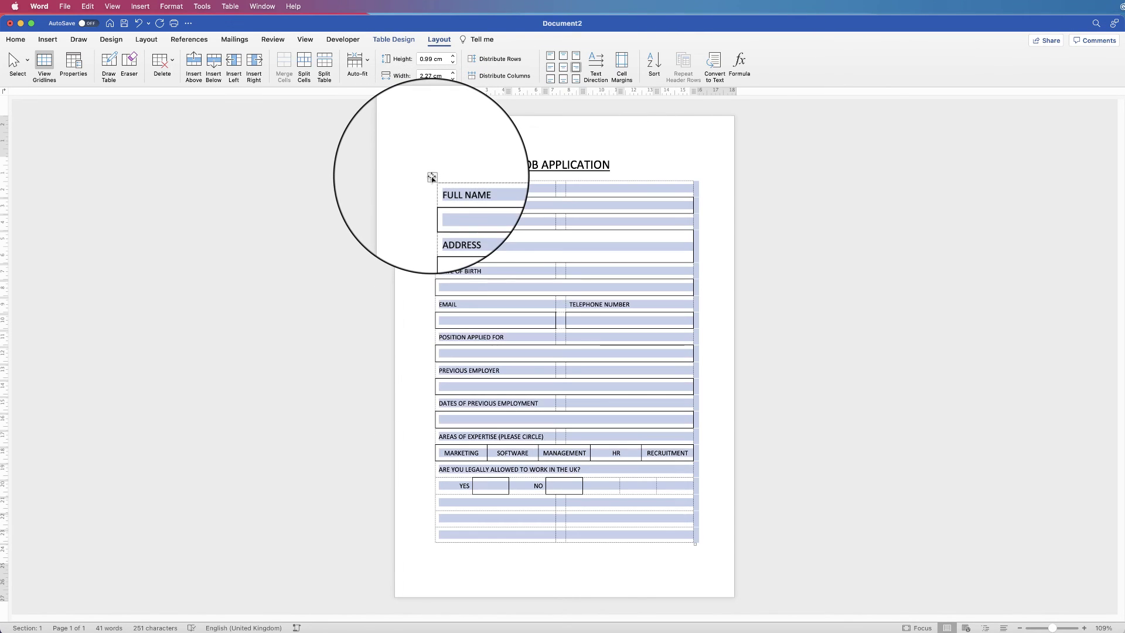
{"action": "left_click", "coordinate": [394, 39]}
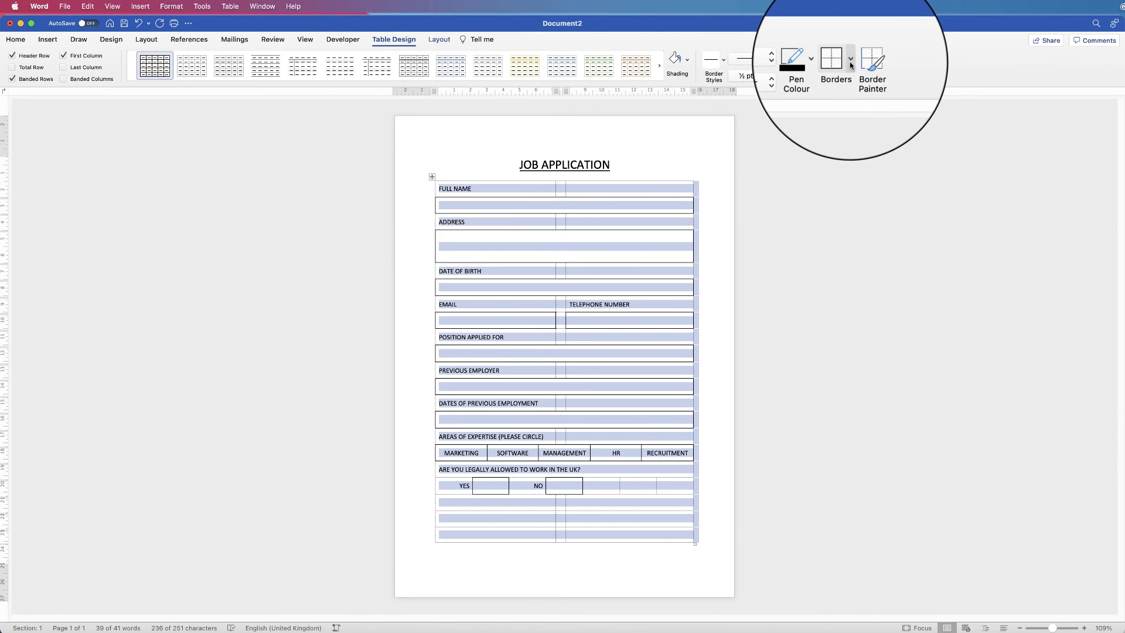
{"action": "left_click", "coordinate": [850, 59]}
{"action": "left_click", "coordinate": [867, 274]}
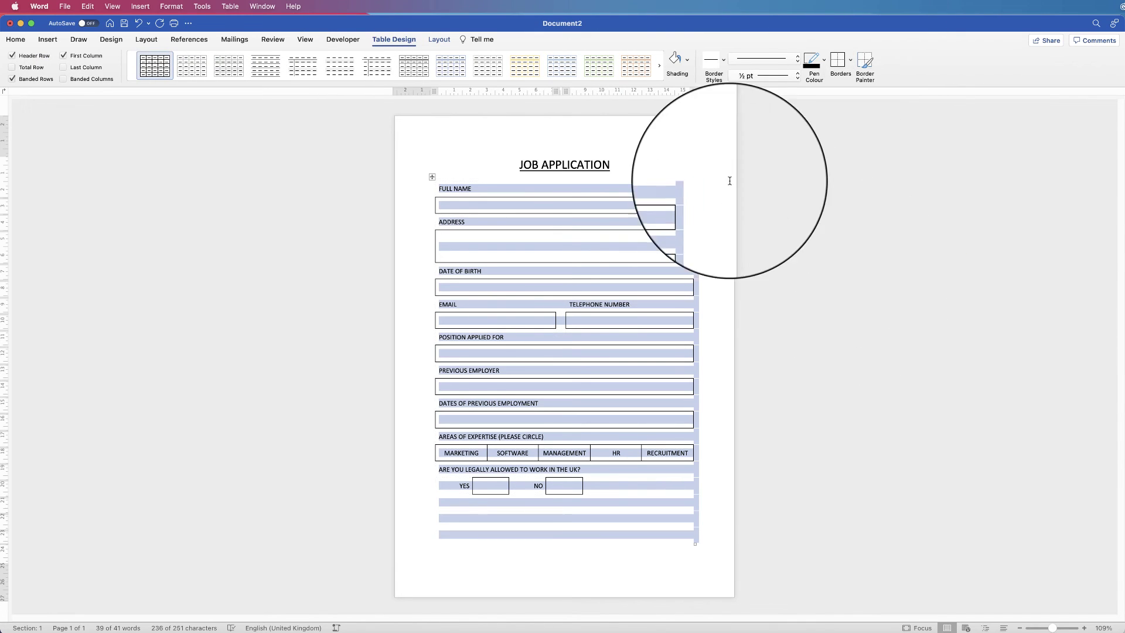
{"action": "left_click", "coordinate": [700, 157]}
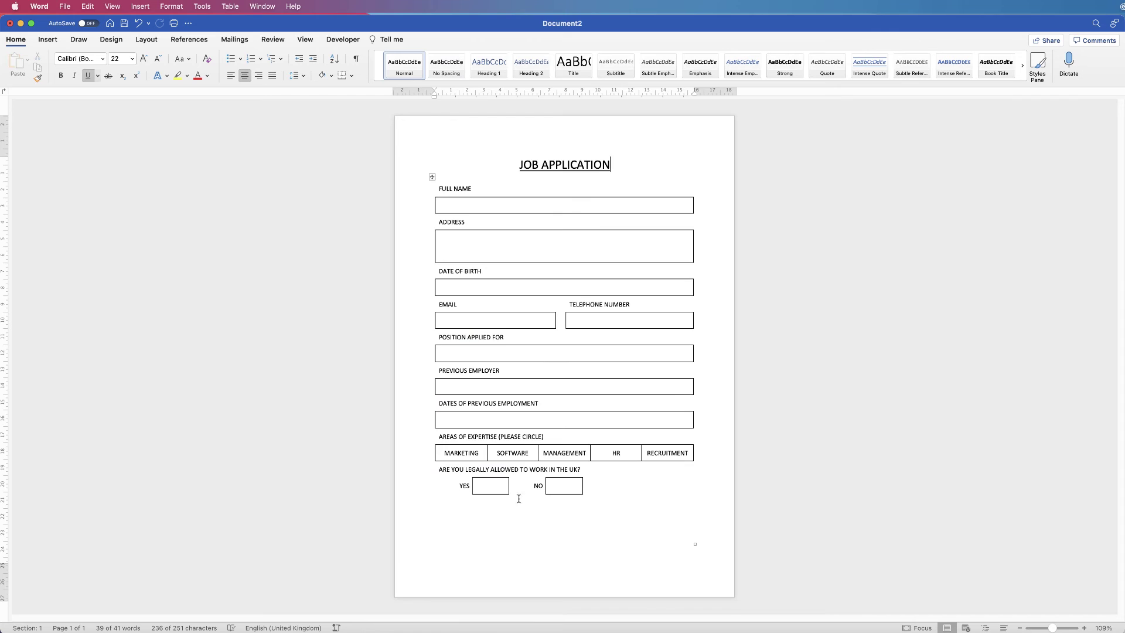
{"action": "left_click", "coordinate": [432, 177]}
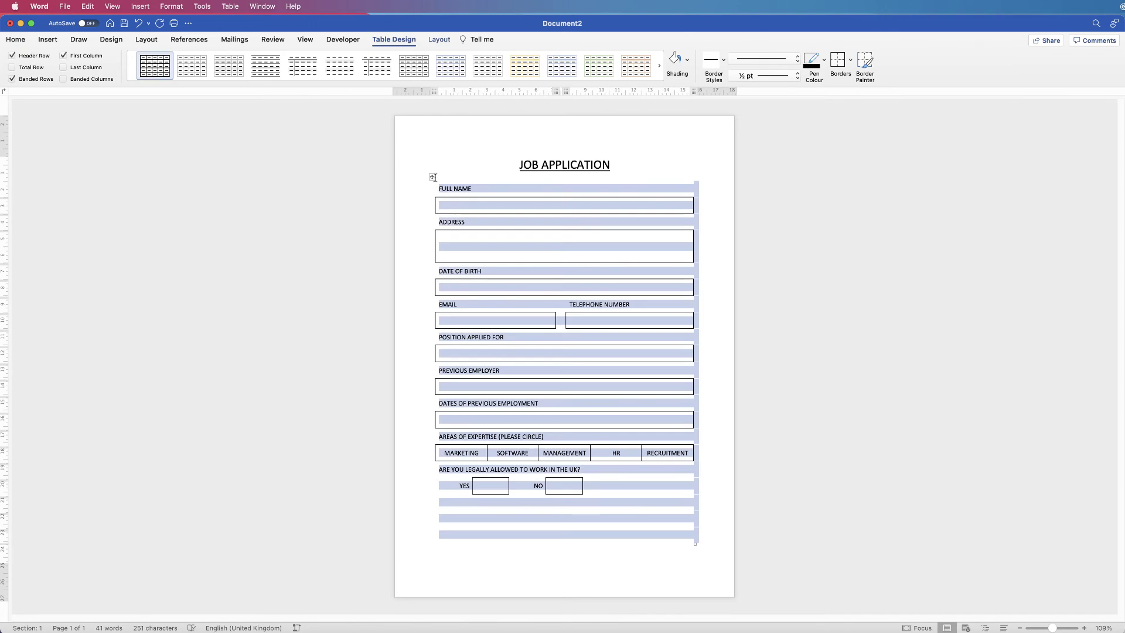
{"action": "left_click", "coordinate": [853, 63]}
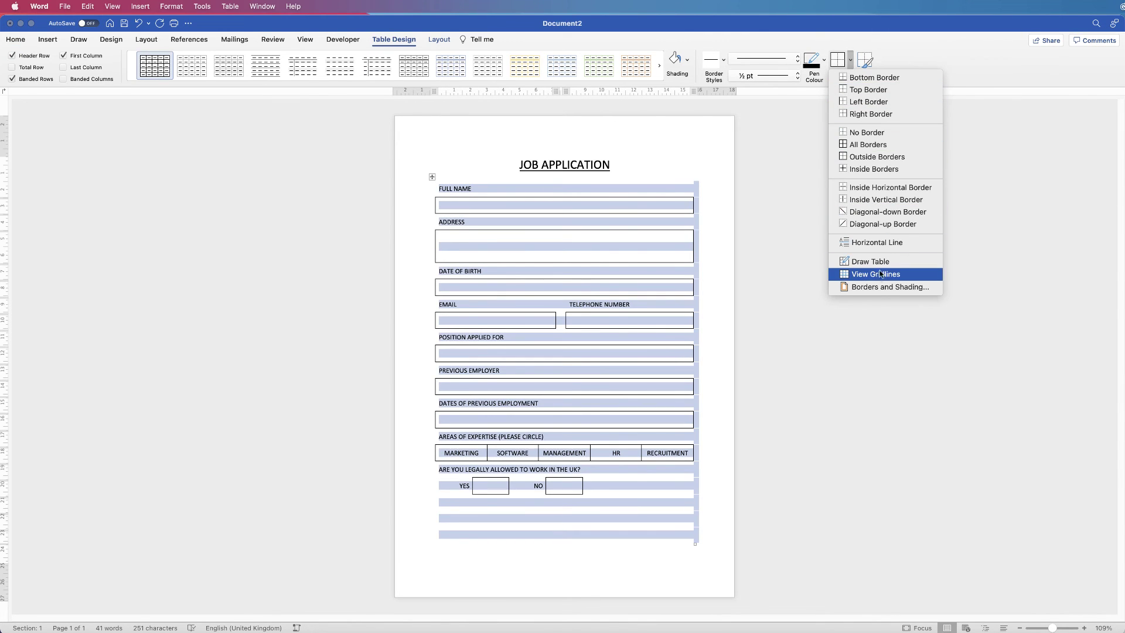
{"action": "left_click", "coordinate": [849, 276]}
Merge the row below the YES/NO boxes and enter "DO YOU HAVE A CRIMINAL RECORD? (IF YES PLEASE GIVE DETAILS BELOW)" in it
{"action": "left_click", "coordinate": [508, 517]}
{"action": "left_click_drag", "start_coordinate": [506, 505], "coordinate": [562, 502]}
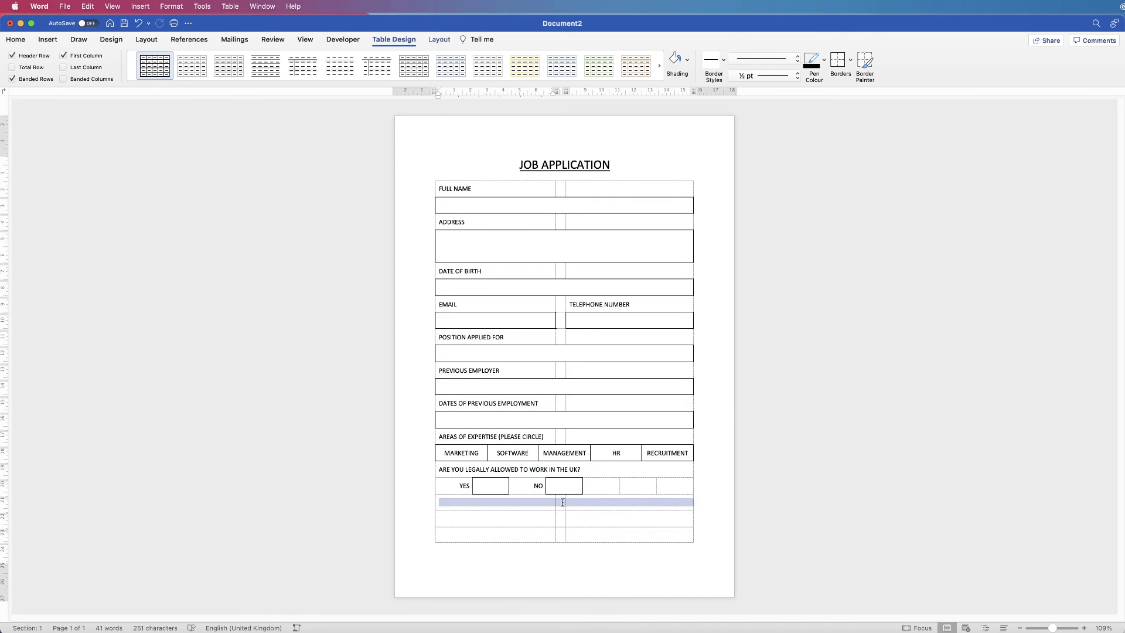
{"action": "left_click", "coordinate": [438, 40]}
{"action": "left_click", "coordinate": [285, 67]}
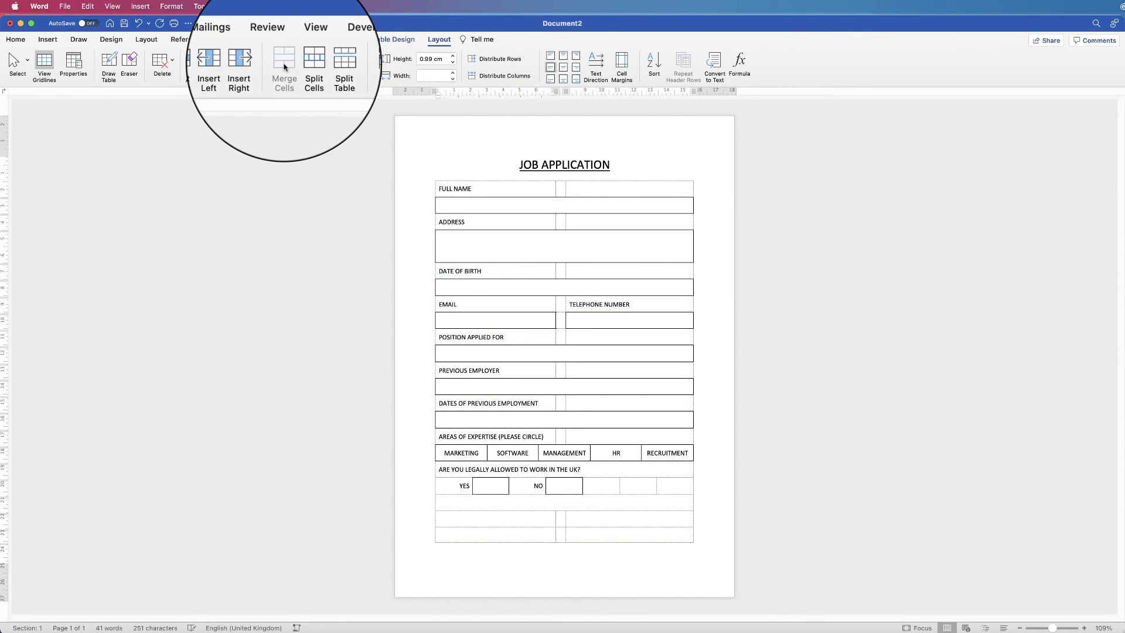
{"action": "left_click", "coordinate": [464, 501]}
{"action": "type", "text": "DO YOU HAVE A CRIMINAL RECORD? (IF YES PLEASE GIVE DETAILS BELOW)"}
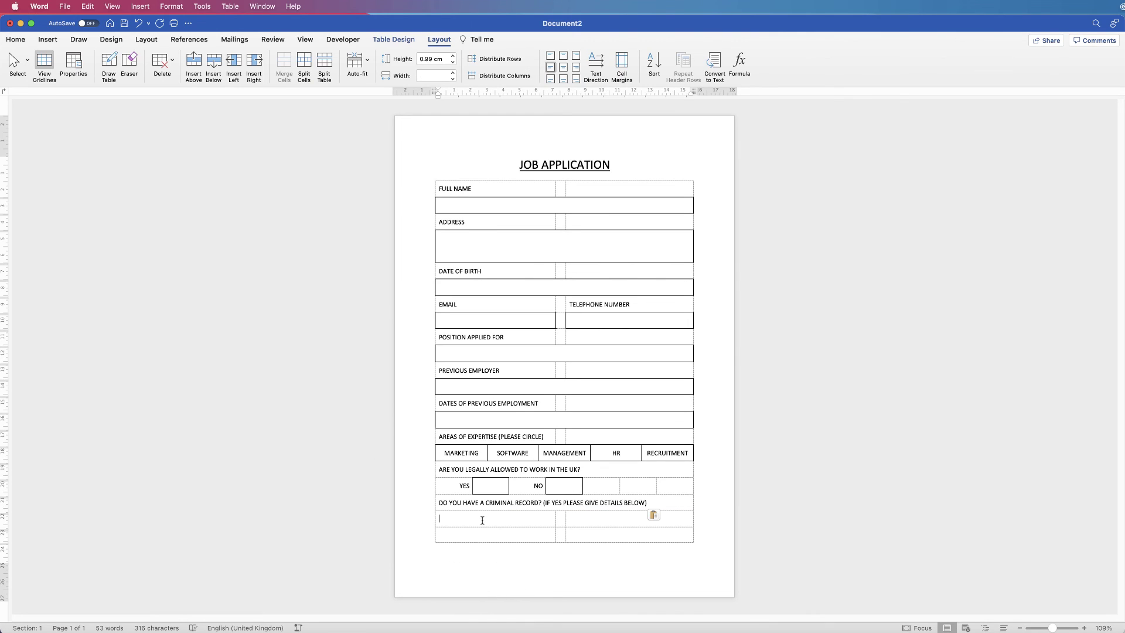
Merge the last two table rows into one large answer cell and apply outside borders to it
{"action": "left_click_drag", "start_coordinate": [479, 519], "coordinate": [581, 535]}
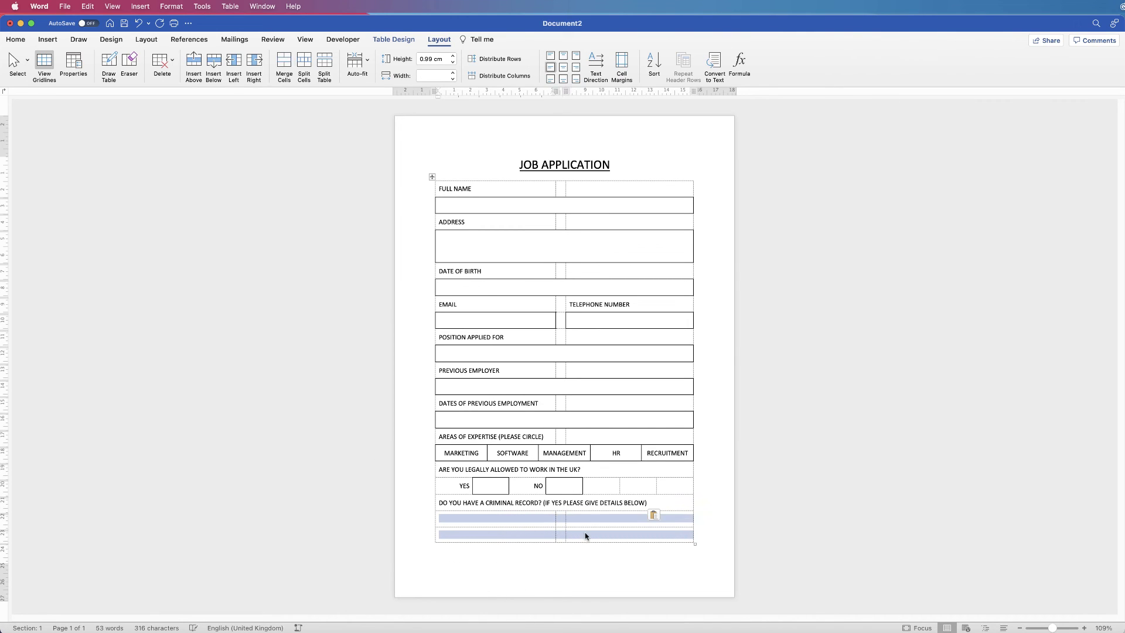
{"action": "left_click", "coordinate": [286, 66]}
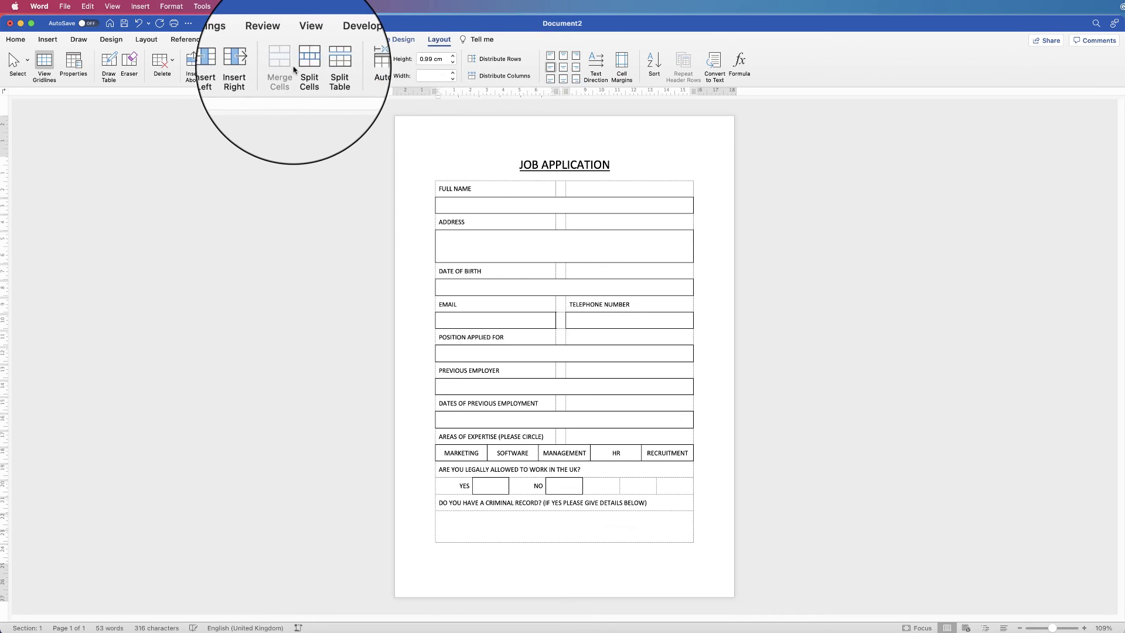
{"action": "left_click", "coordinate": [393, 39]}
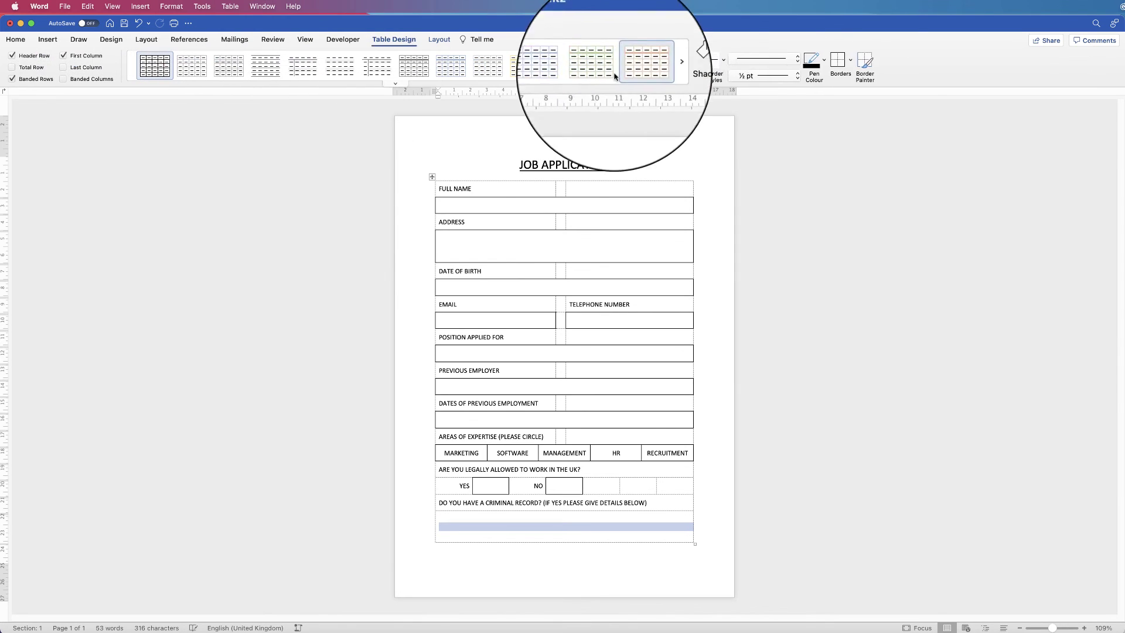
{"action": "left_click", "coordinate": [837, 59]}
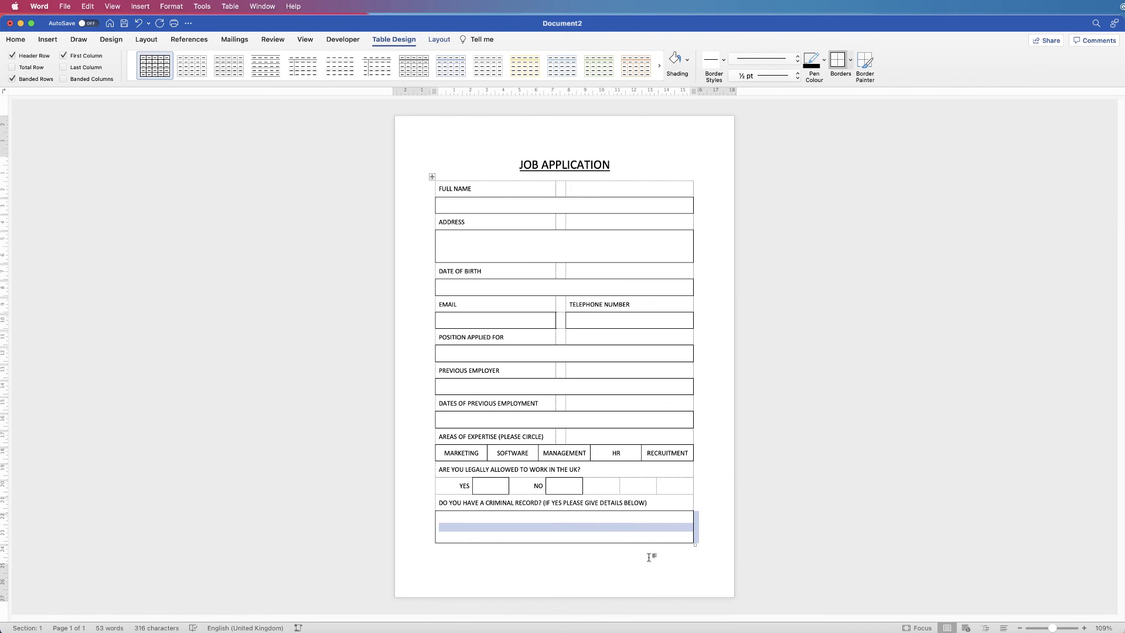
Hide the gridlines of the whole table so only the bordered answer boxes show
{"action": "left_click", "coordinate": [431, 177]}
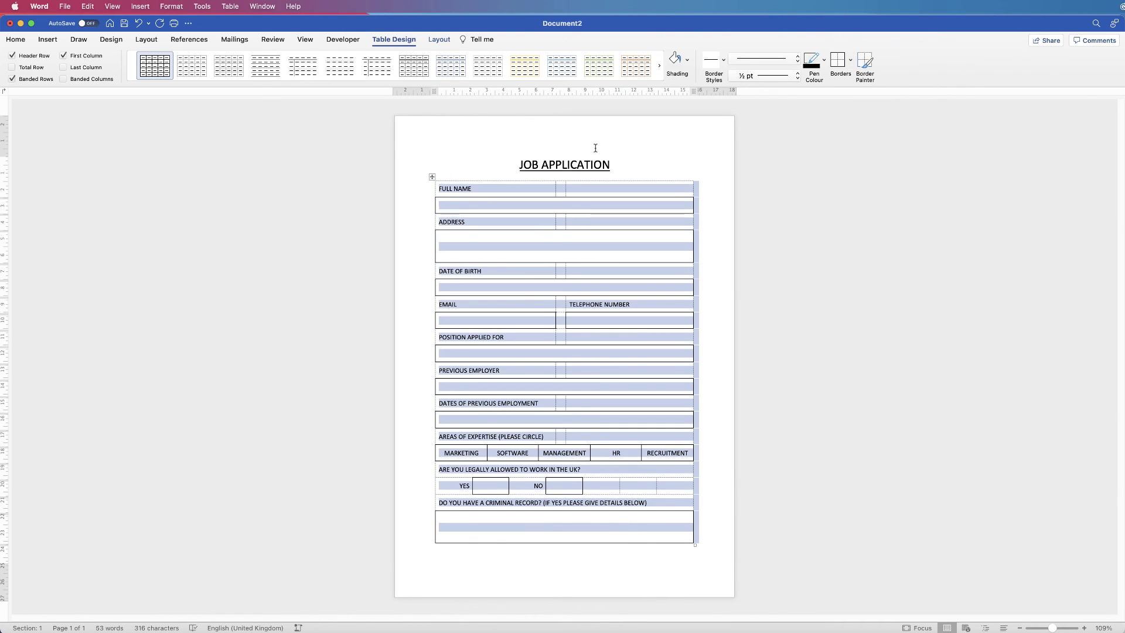
{"action": "left_click", "coordinate": [850, 64]}
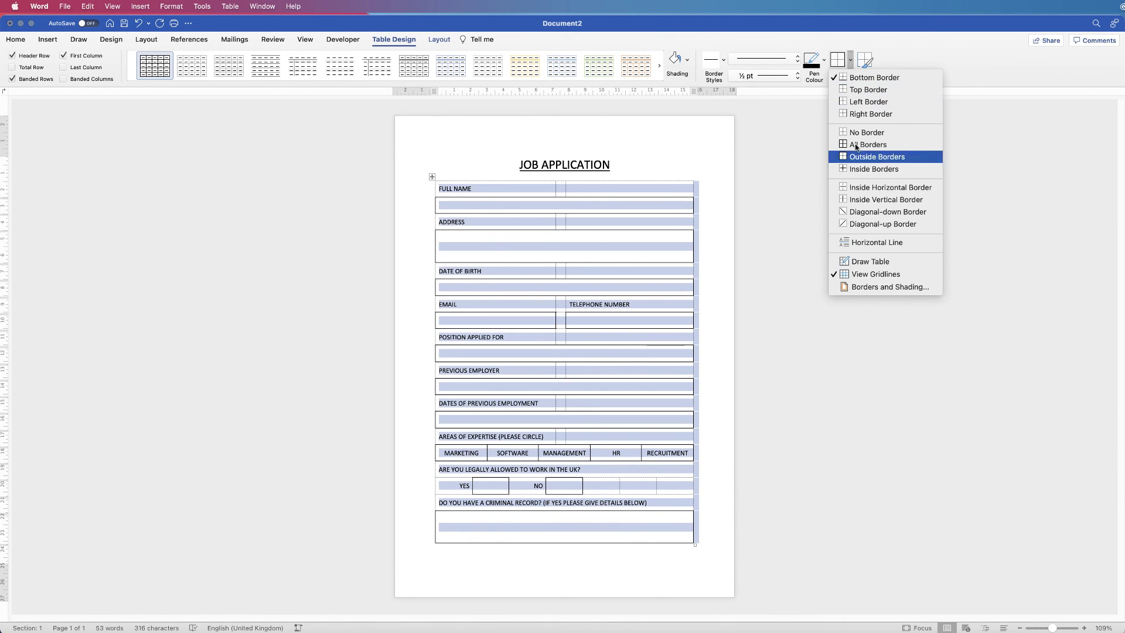
{"action": "left_click", "coordinate": [864, 277]}
{"action": "left_click", "coordinate": [663, 146]}
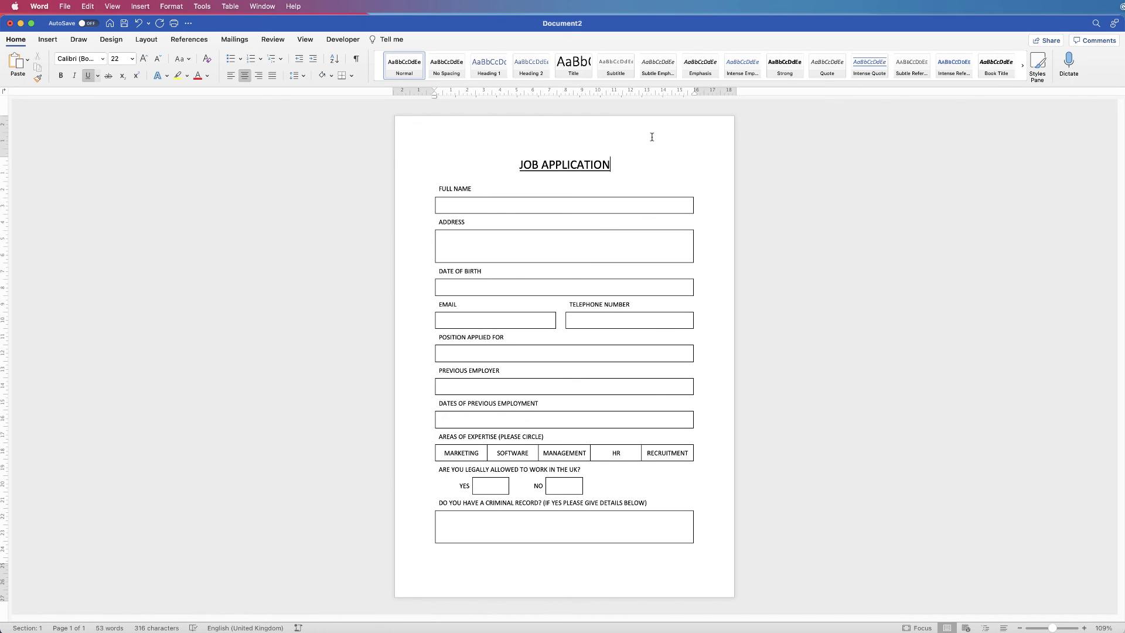
Enter "Form 01" in the page header, add a centre-aligned page number to the footer, and return to the document body
{"action": "double_click", "coordinate": [445, 128]}
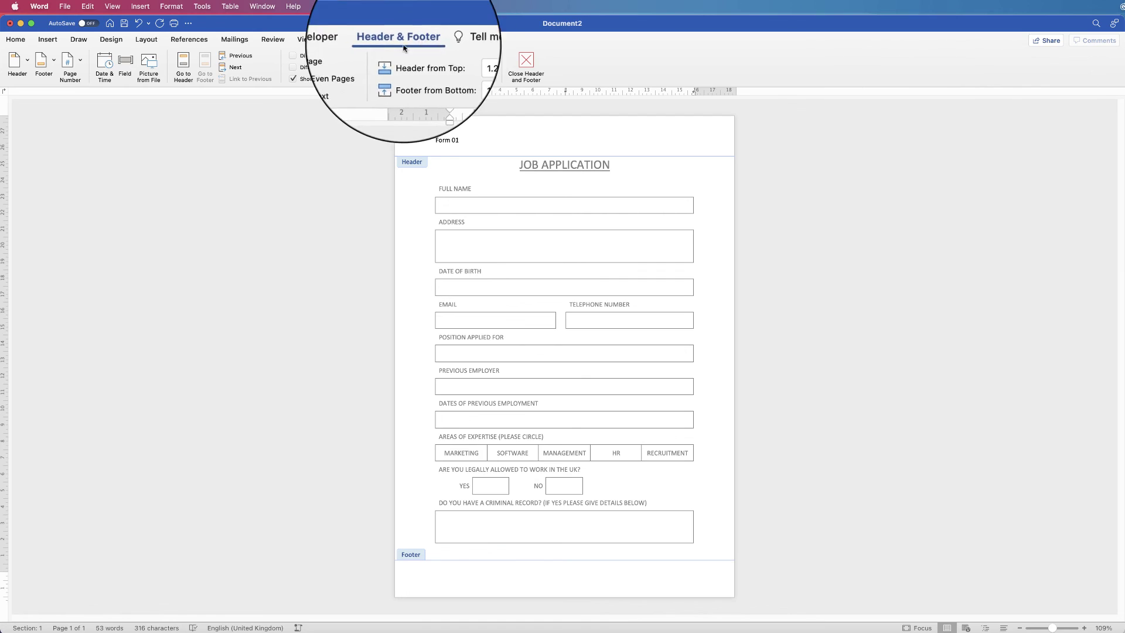
{"action": "left_click", "coordinate": [68, 65]}
{"action": "left_click", "coordinate": [78, 75]}
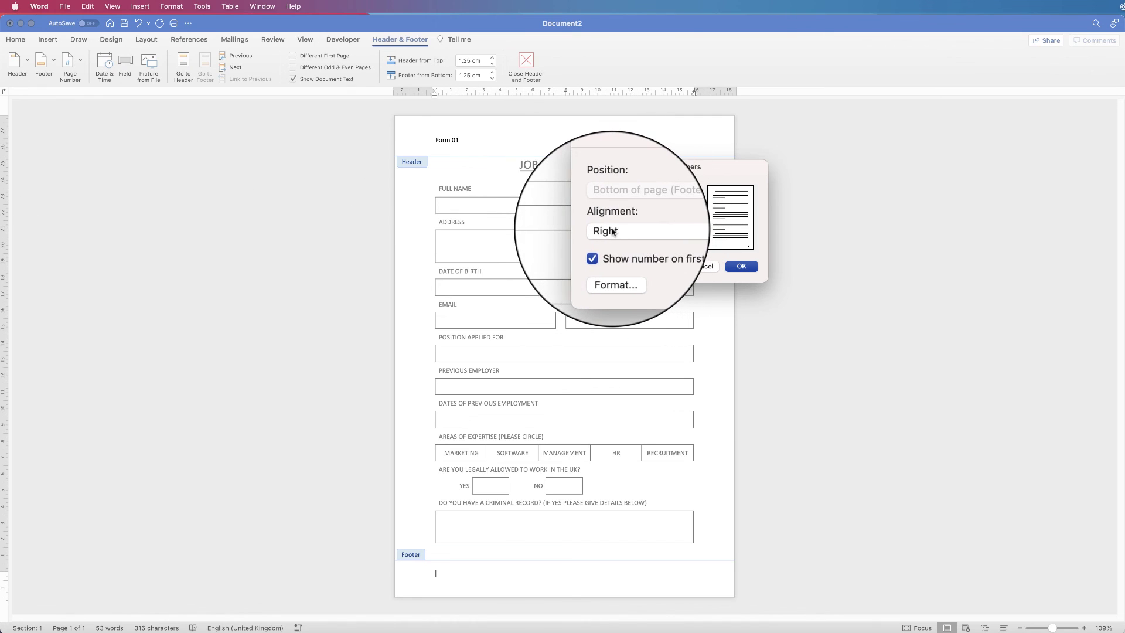
{"action": "left_click", "coordinate": [612, 231]}
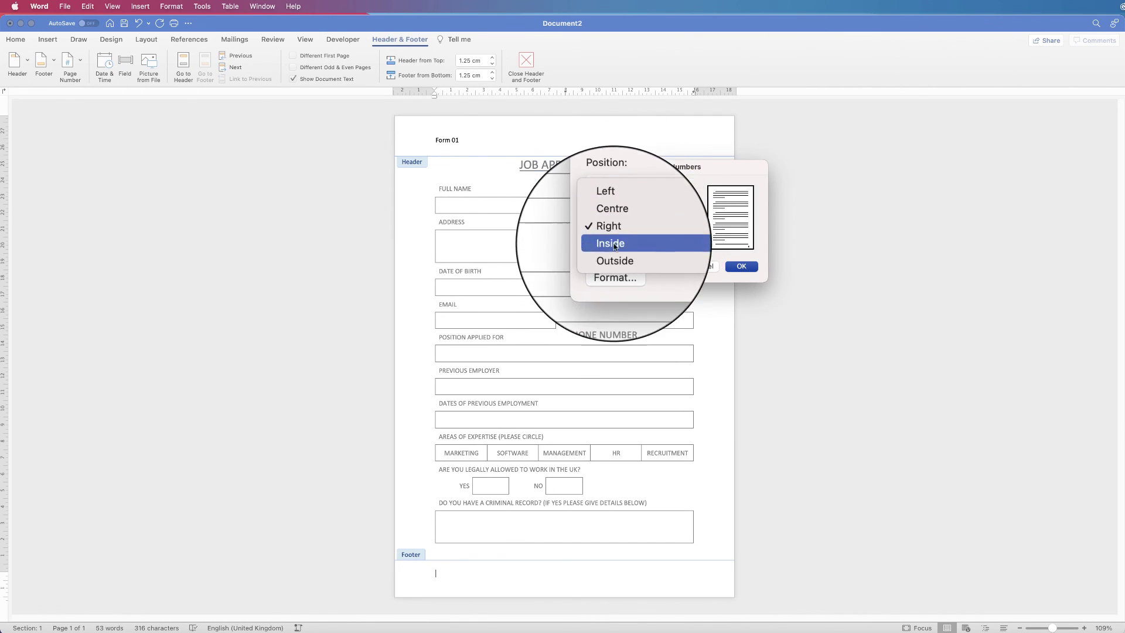
{"action": "left_click", "coordinate": [613, 225]}
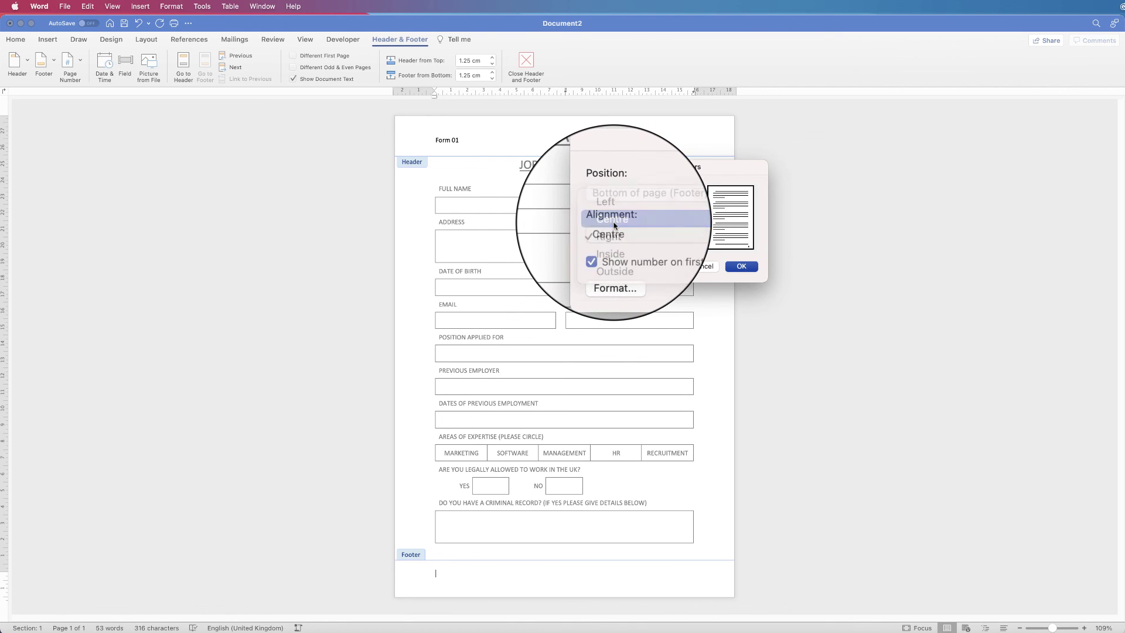
{"action": "left_click", "coordinate": [742, 266]}
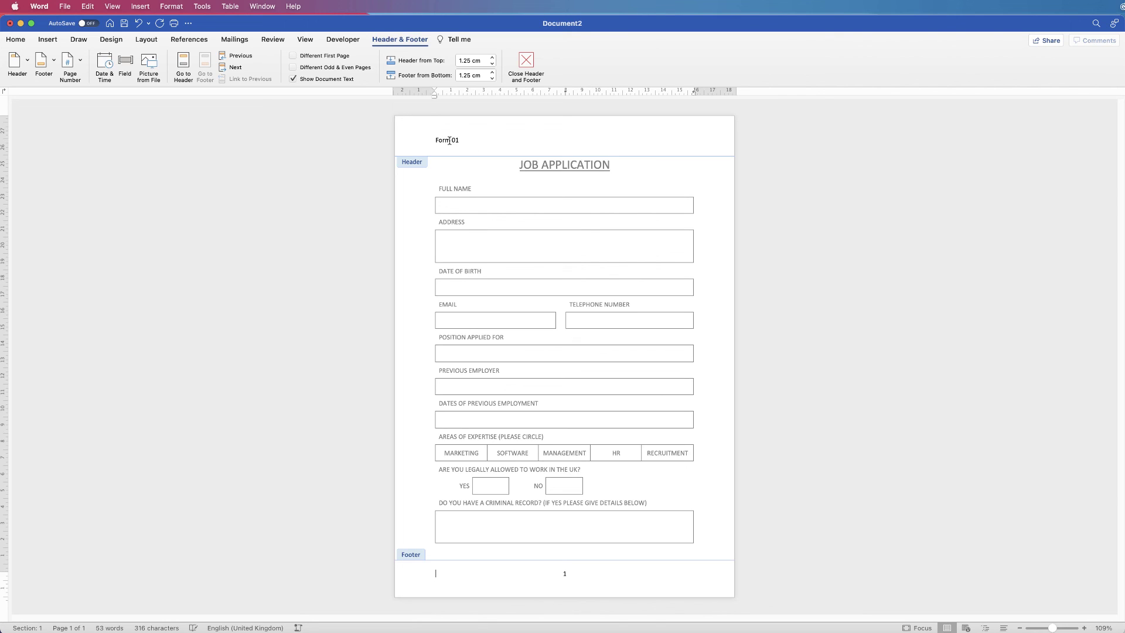
{"action": "double_click", "coordinate": [642, 187]}
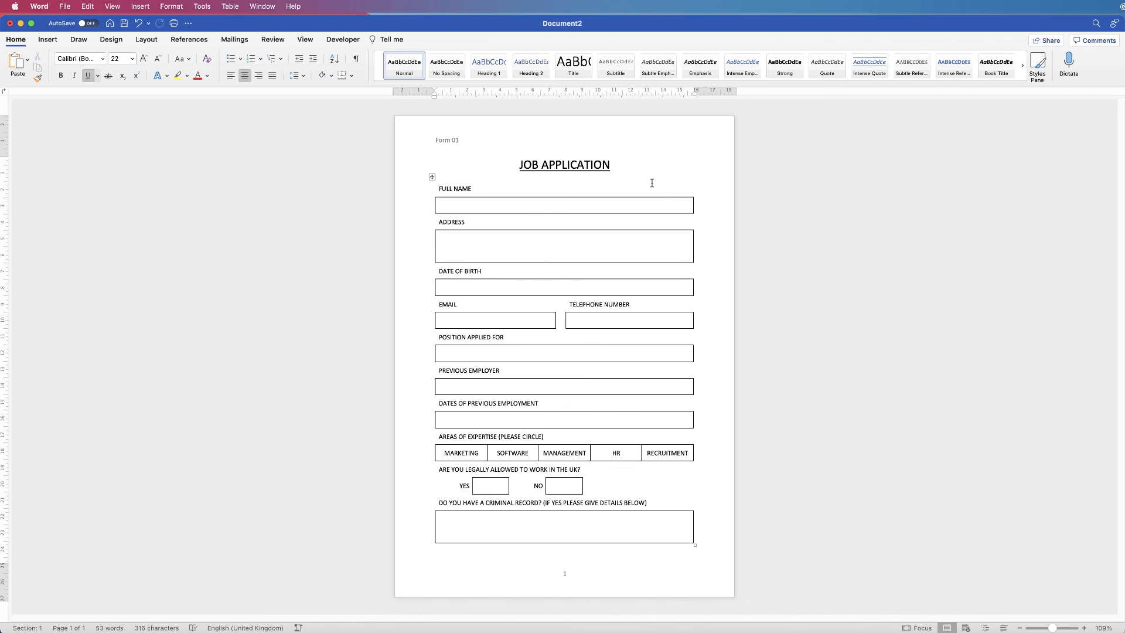
{"action": "left_click", "coordinate": [65, 6]}
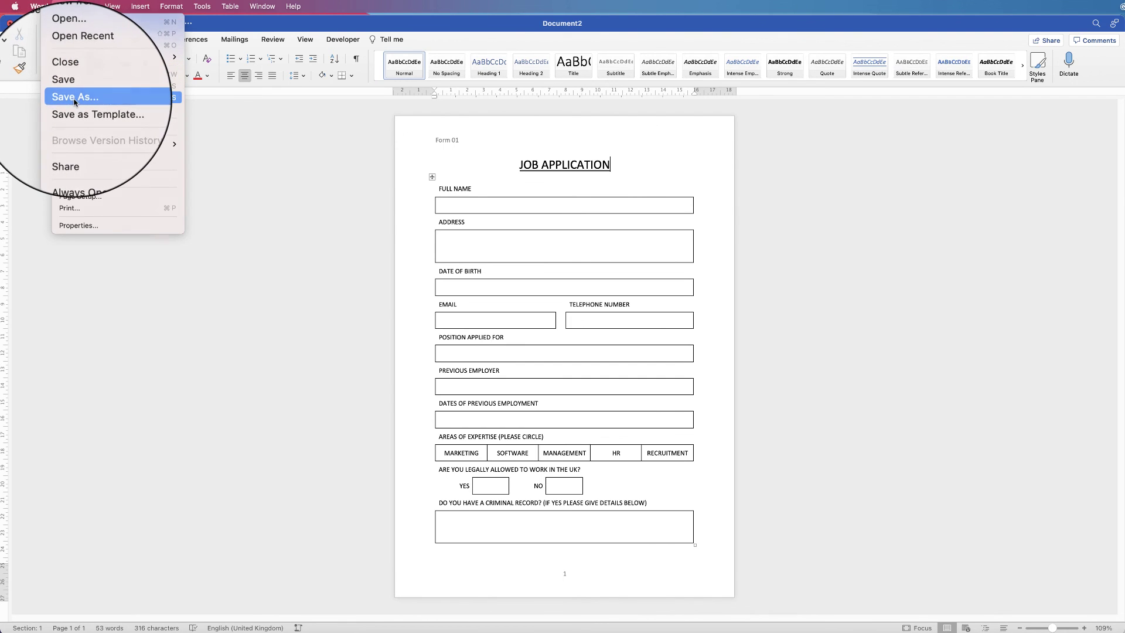
{"action": "left_click", "coordinate": [73, 97]}
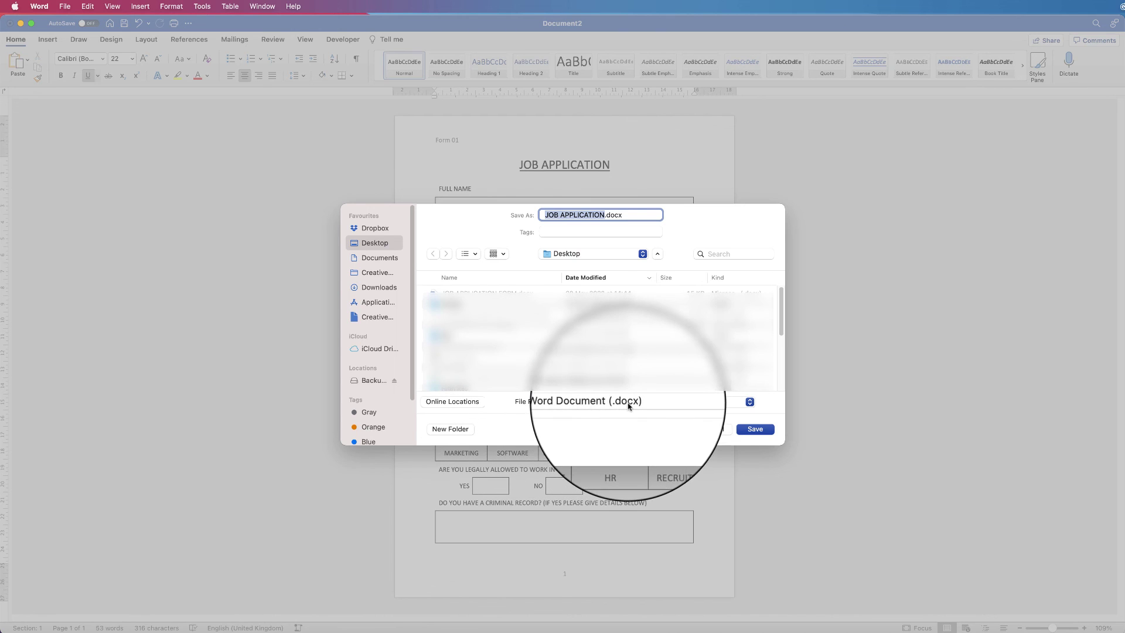
{"action": "left_click", "coordinate": [648, 402]}
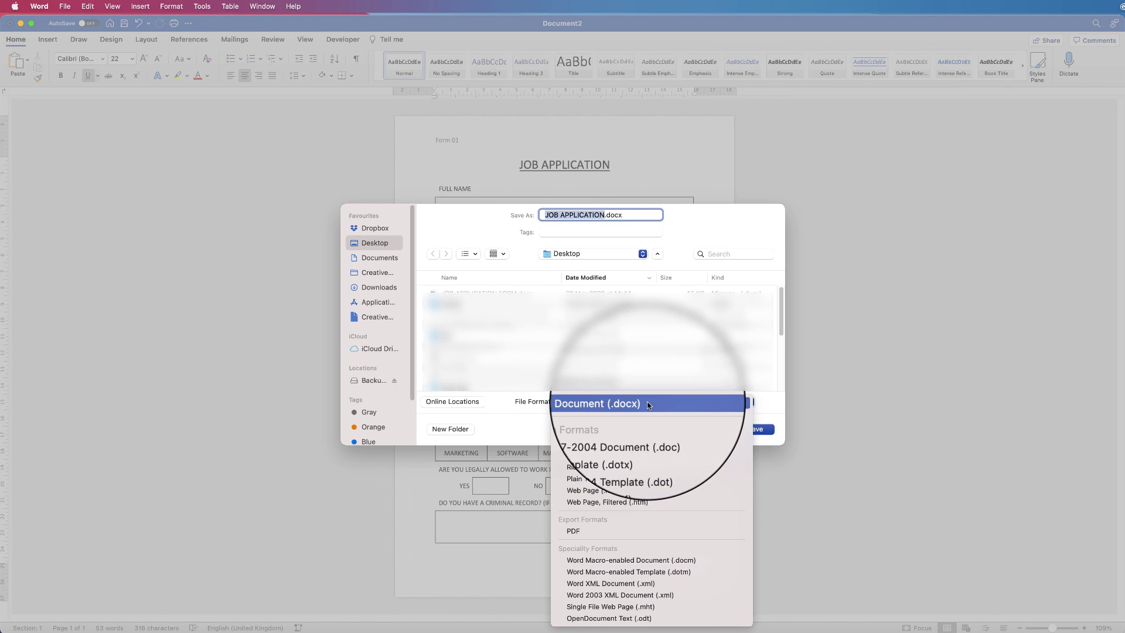
{"action": "left_click", "coordinate": [573, 532]}
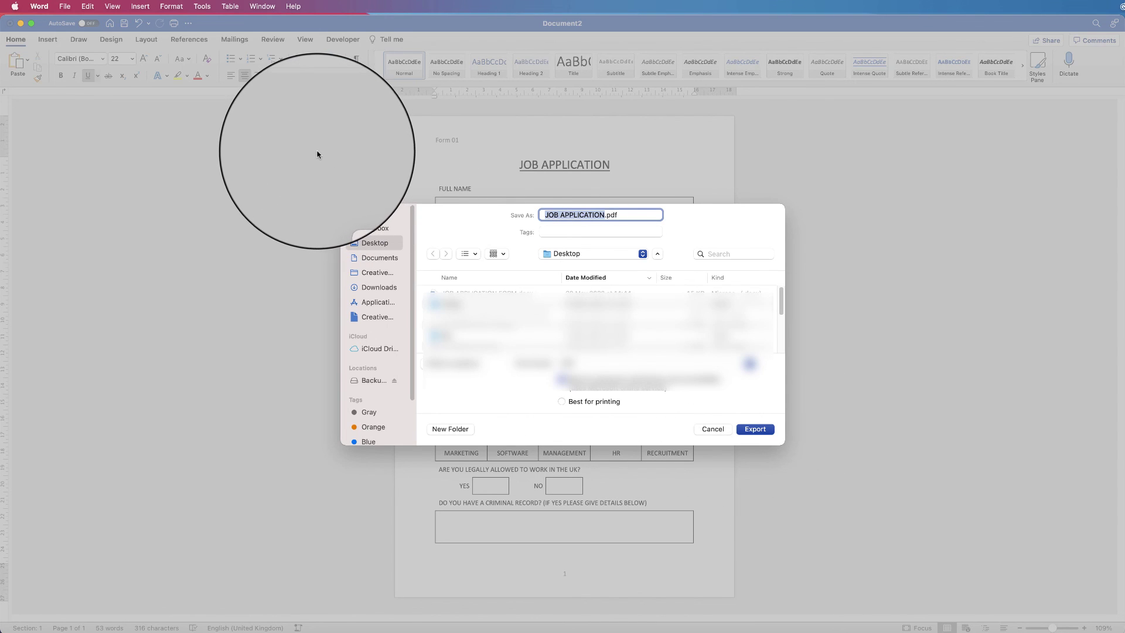
{"action": "left_click", "coordinate": [713, 429]}
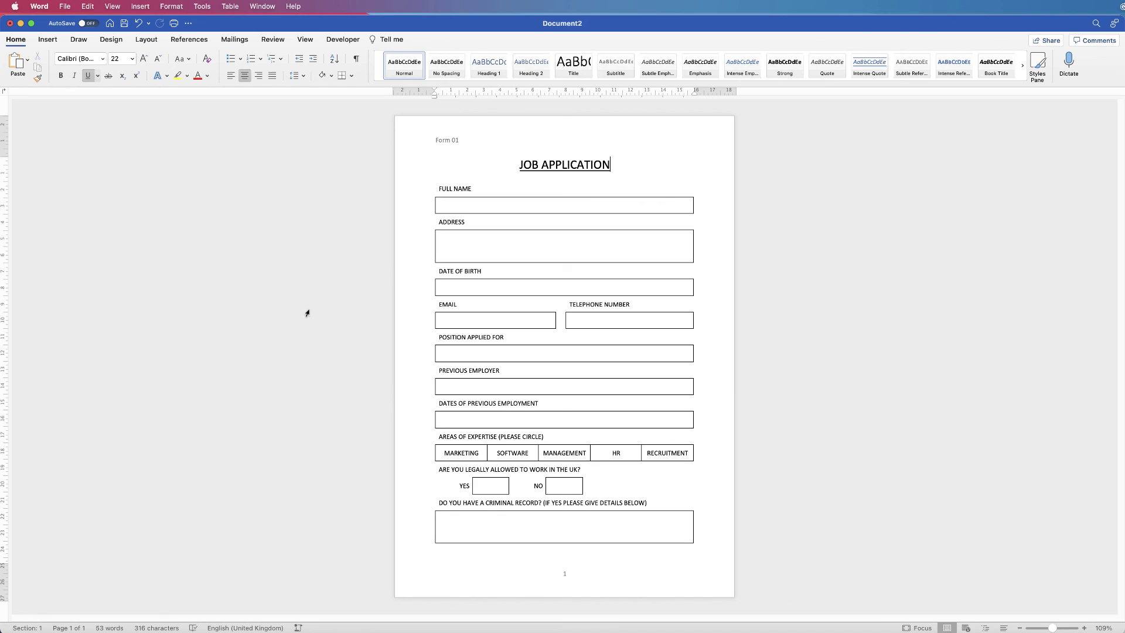